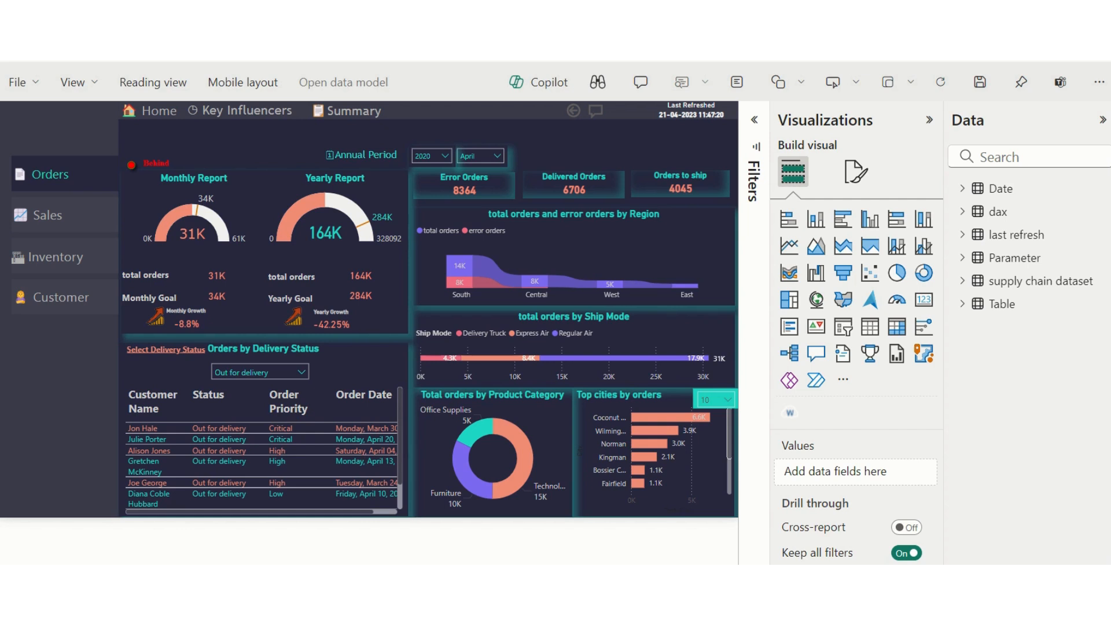
Set the year of the Annual Period slicer on the Orders page to 2018.
left_click(437, 156)
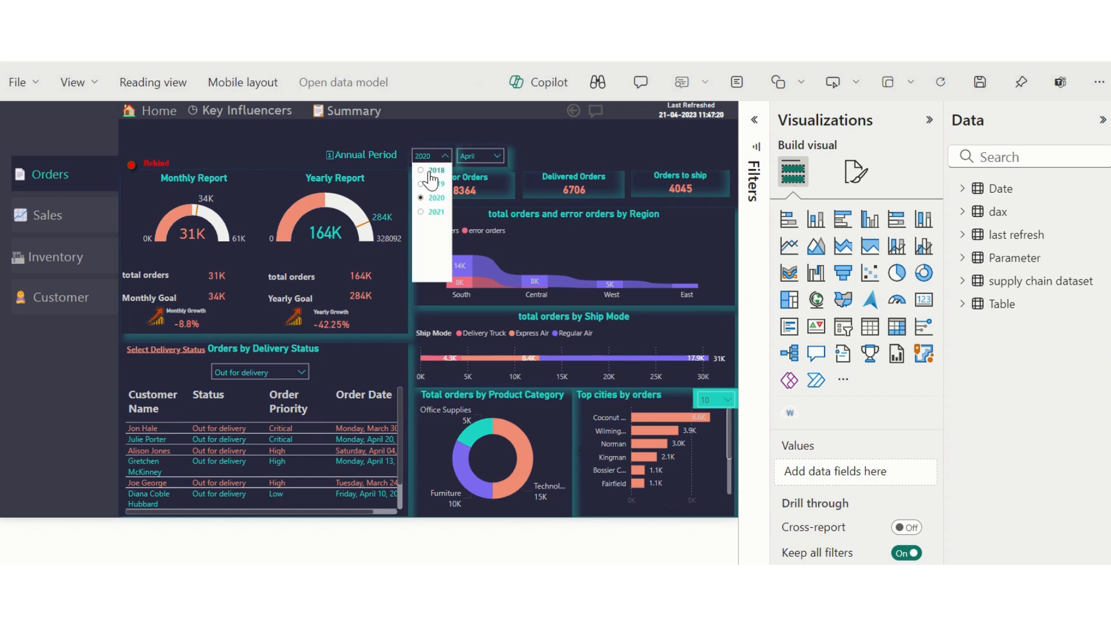
left_click(430, 170)
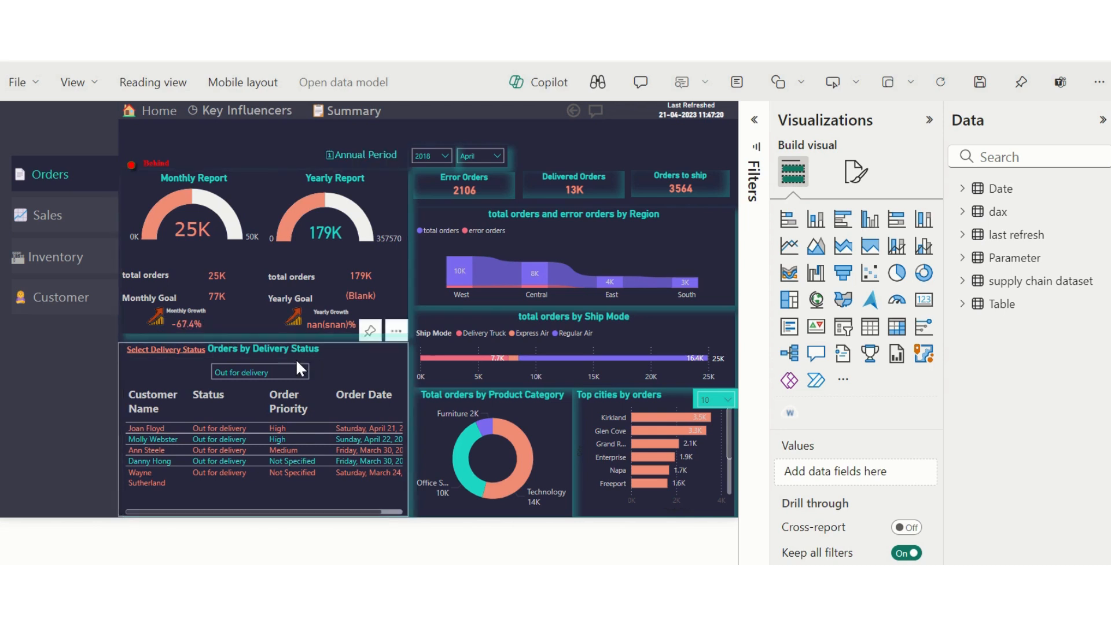
Expand the Filters pane and compare the filters of the Total orders by Product Category donut chart with the page-level filters.
left_click(383, 378)
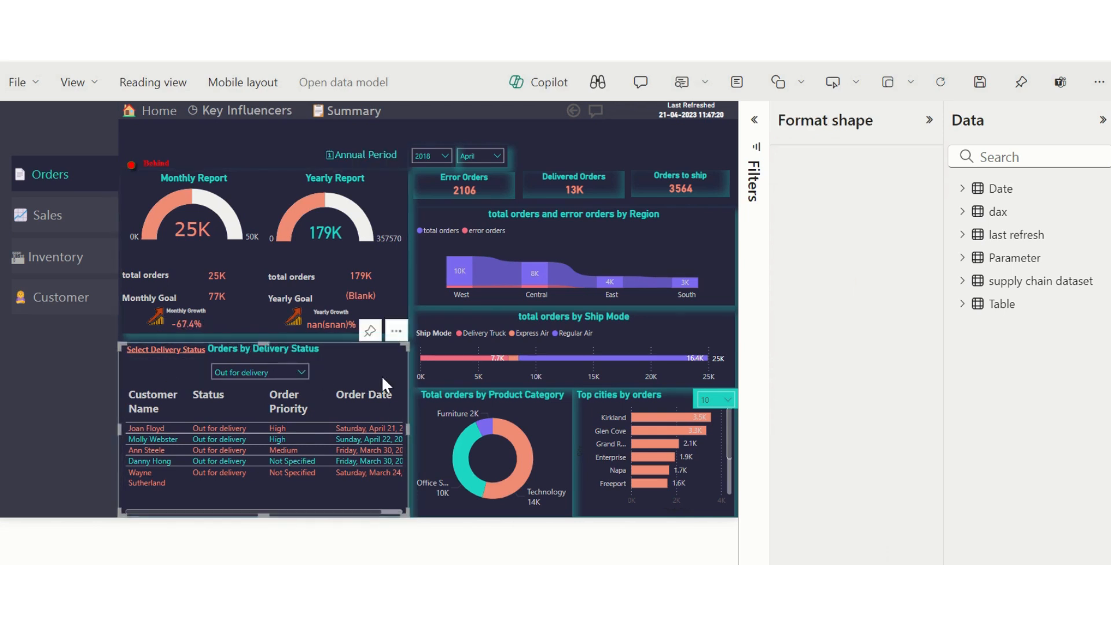
left_click(756, 120)
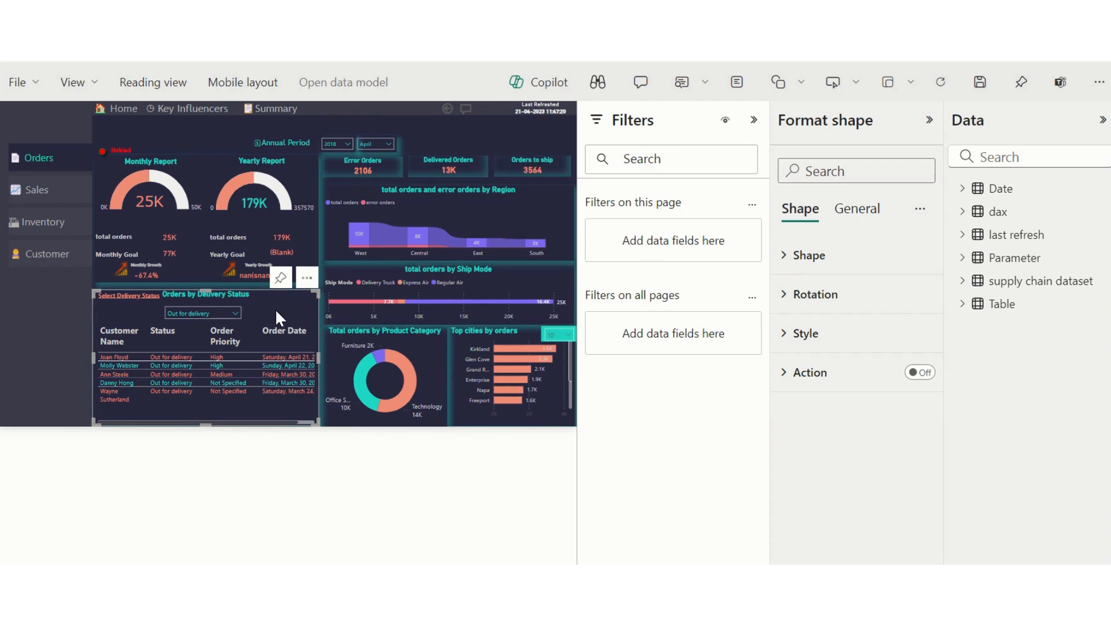
left_click(416, 363)
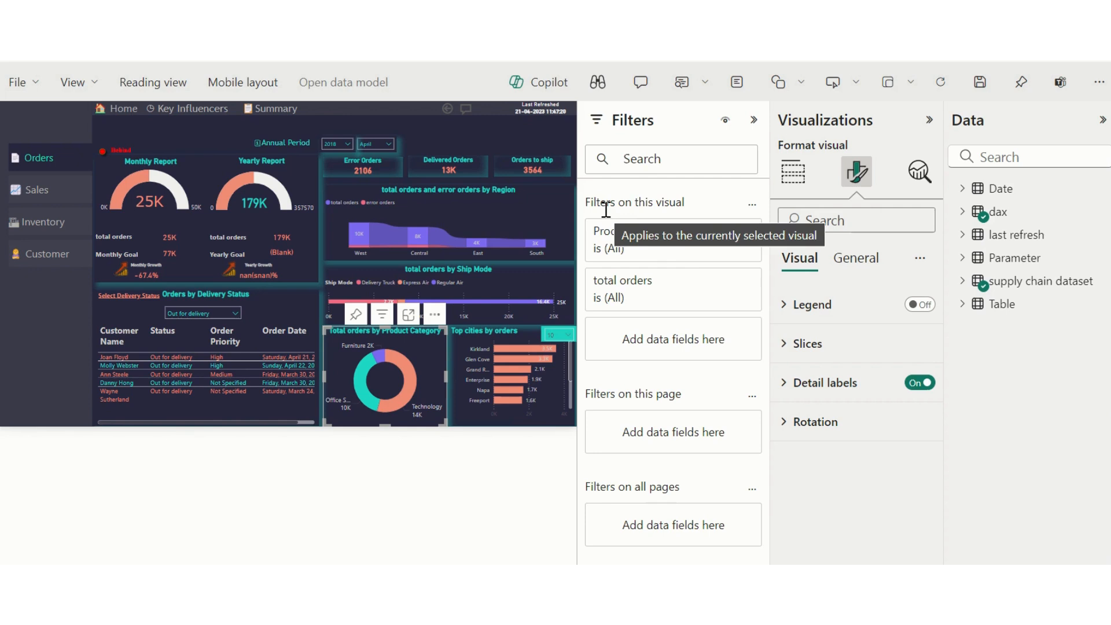
left_click_drag(606, 204, 704, 217)
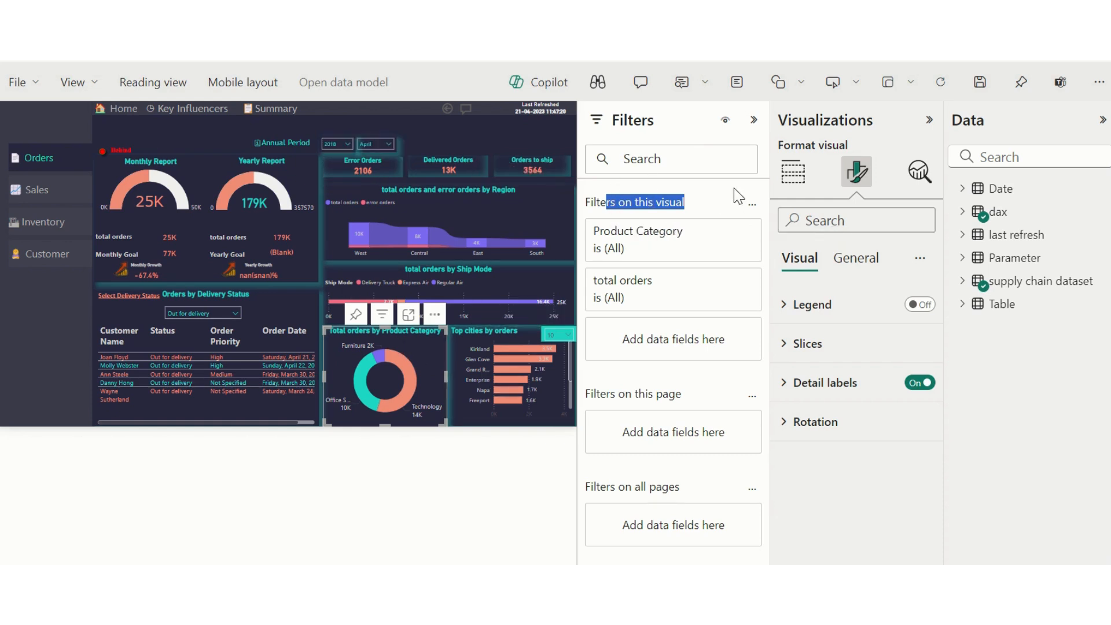
left_click(184, 129)
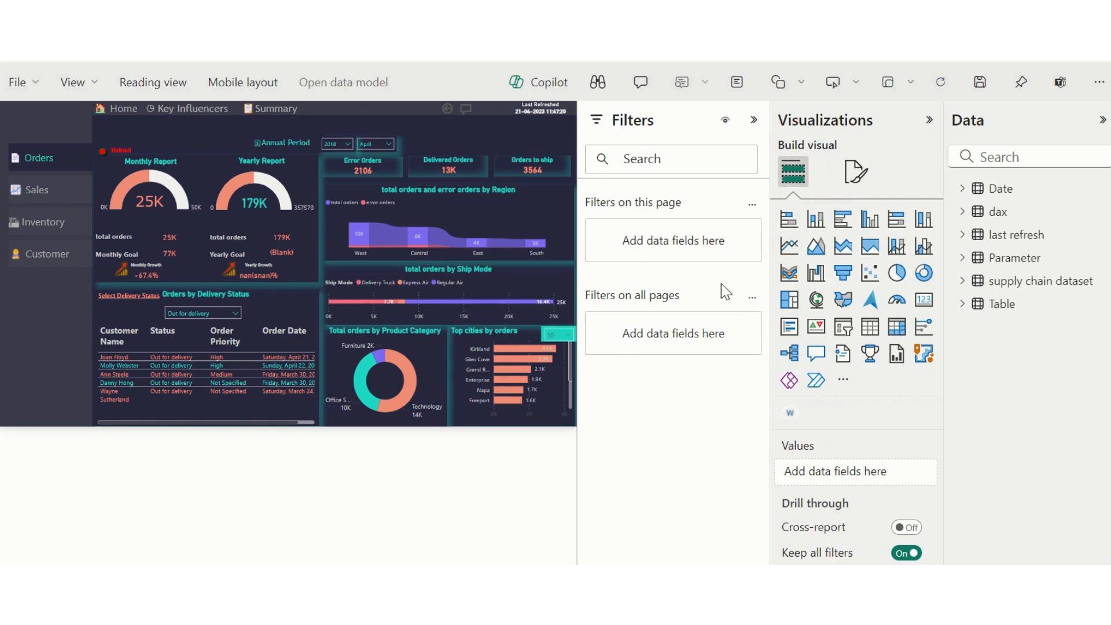
Filter the Total orders by Product Category donut chart to Furniture using basic filtering, and remove that selection again.
left_click(426, 355)
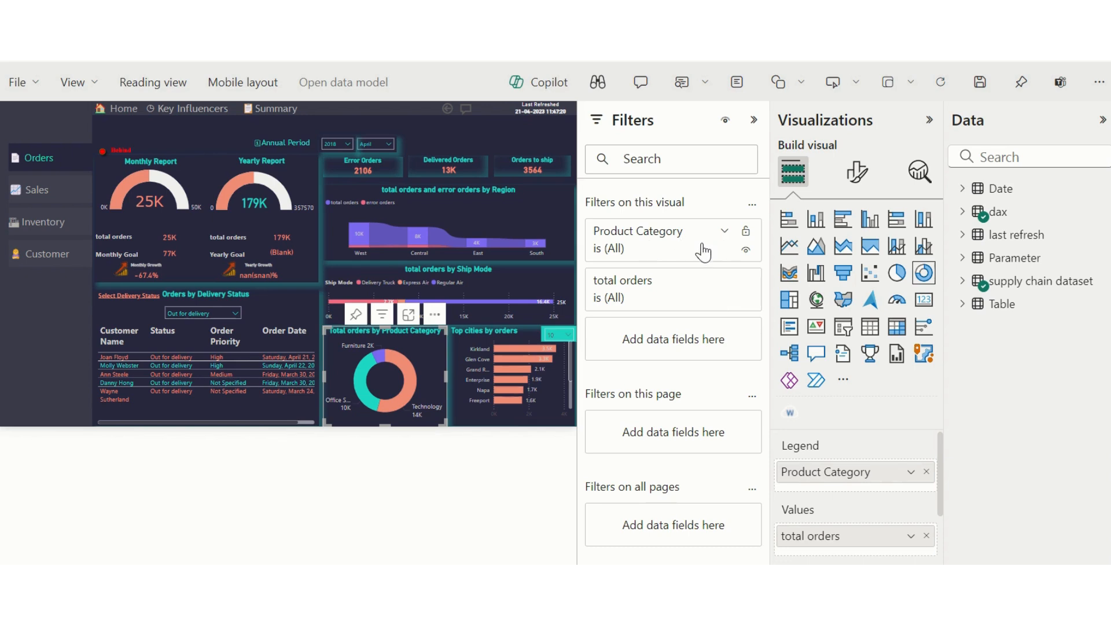
left_click(648, 253)
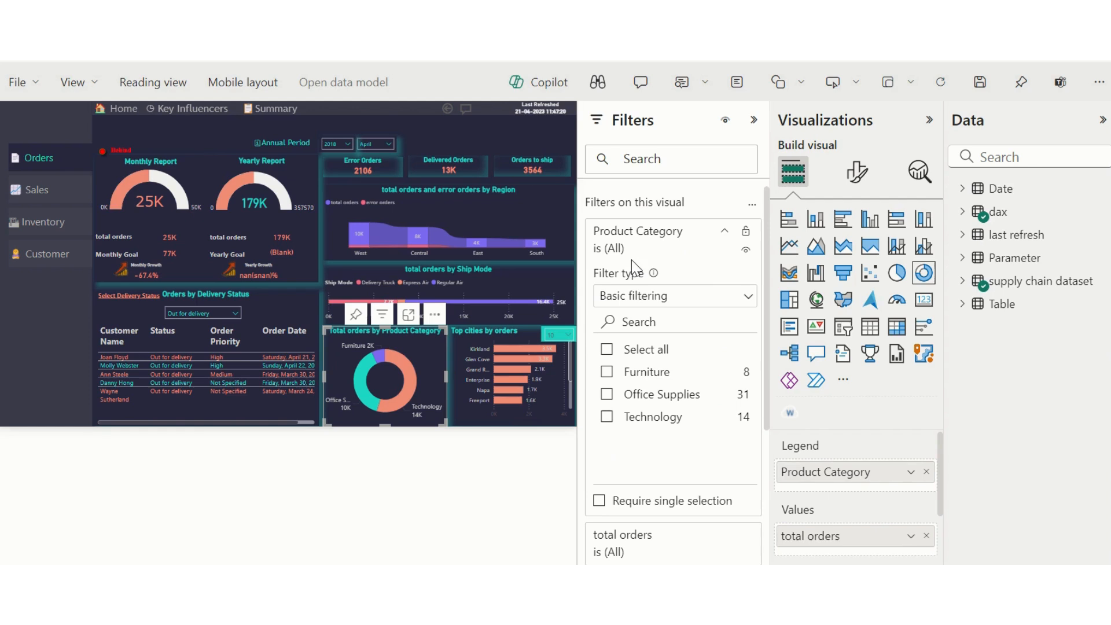
left_click(609, 376)
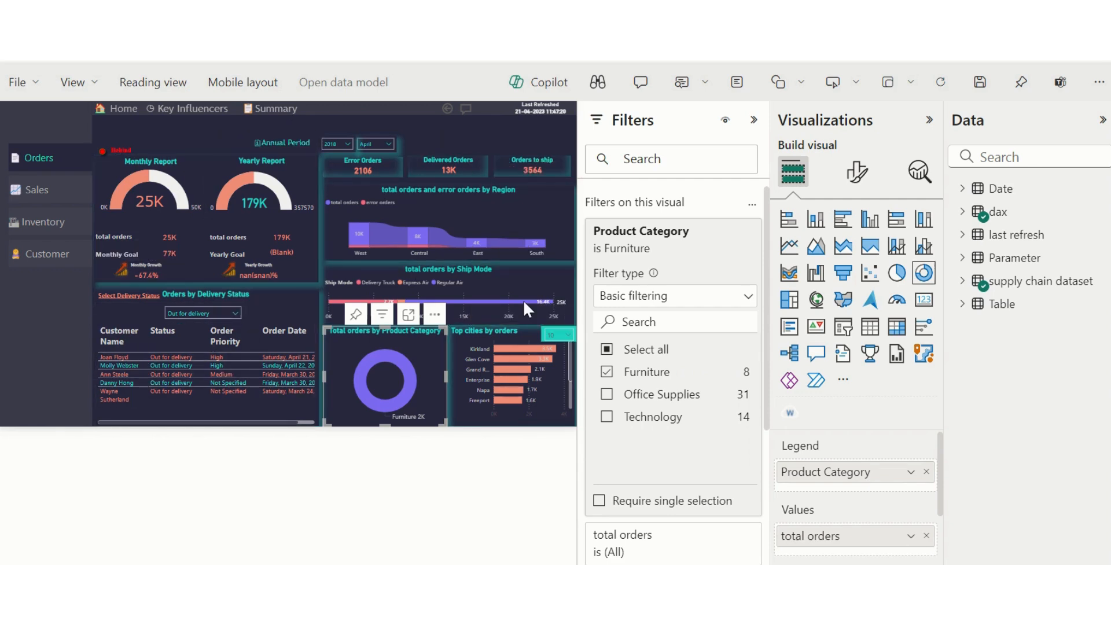
left_click(609, 374)
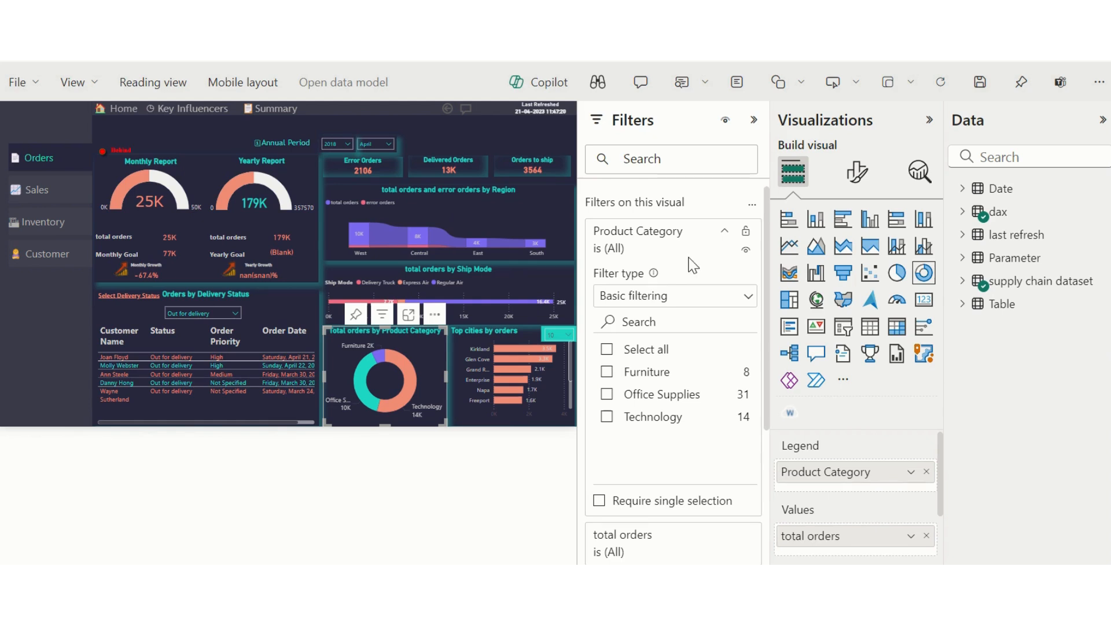
left_click(175, 131)
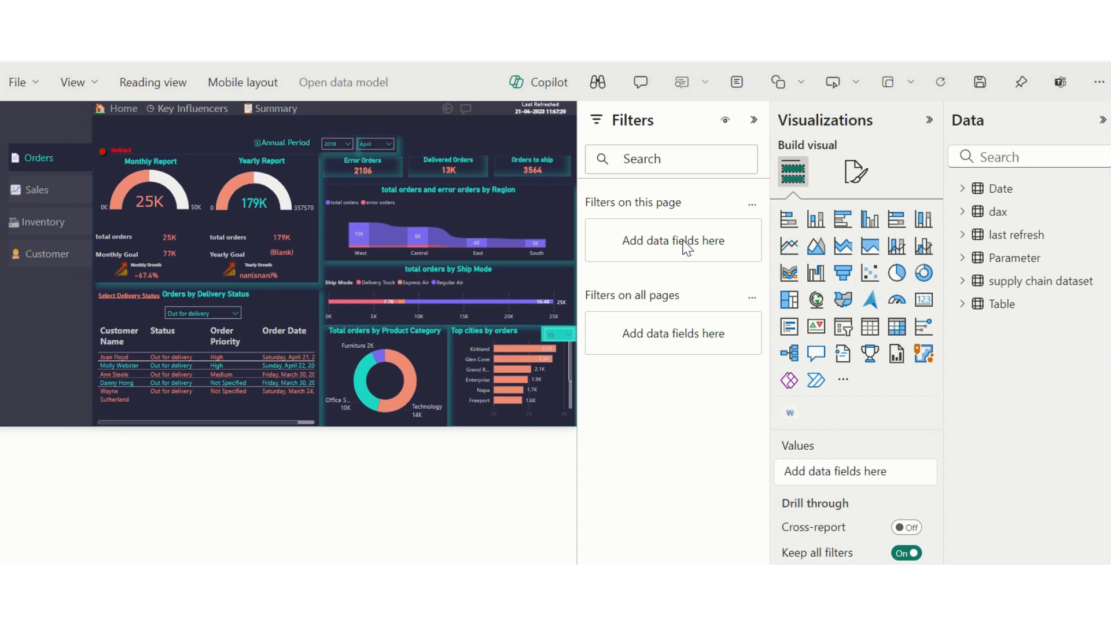
Add the Date field from the Date table to the filters on this page.
left_click(958, 191)
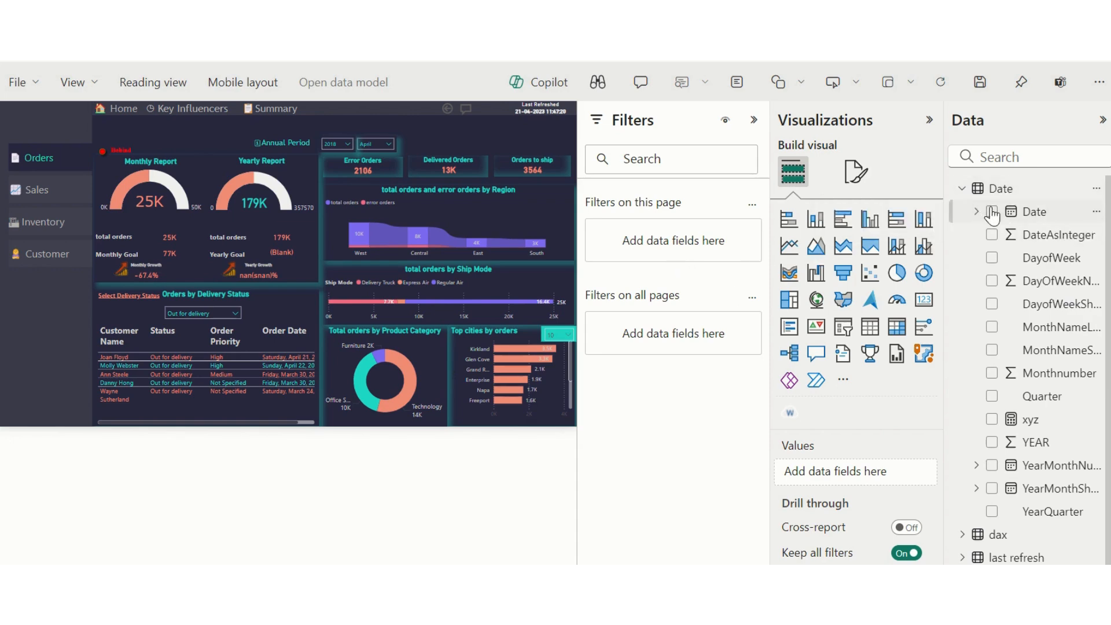
left_click_drag(992, 210, 641, 243)
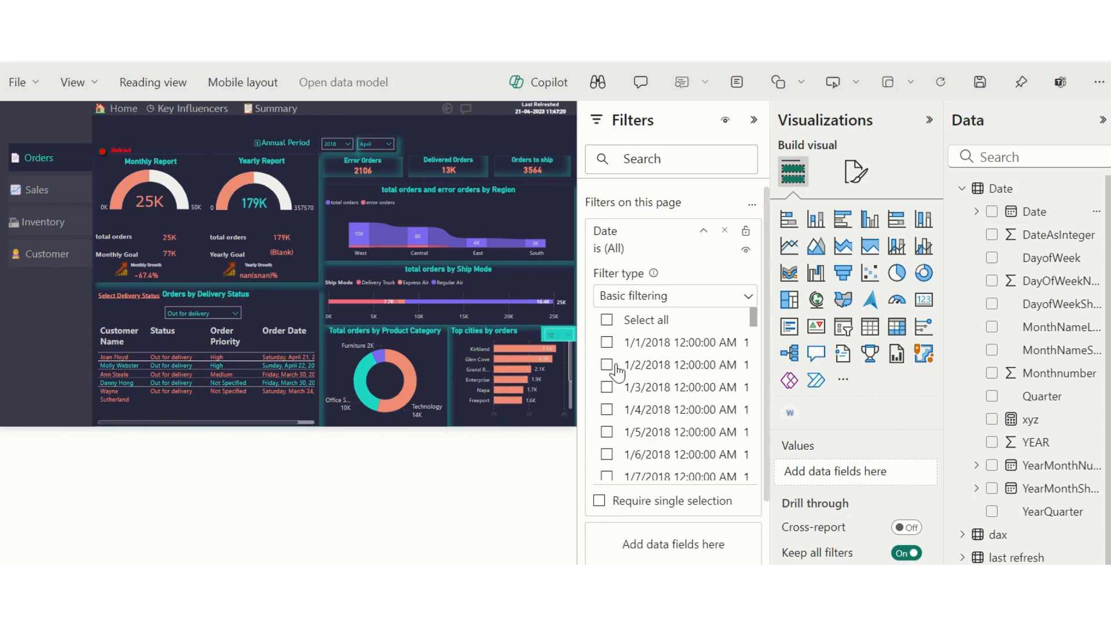
Try the Date page filter with only 8/14/2018 selected, and deselect that date again.
scroll(654, 394, "down", 8)
scroll(656, 398, "down", 20)
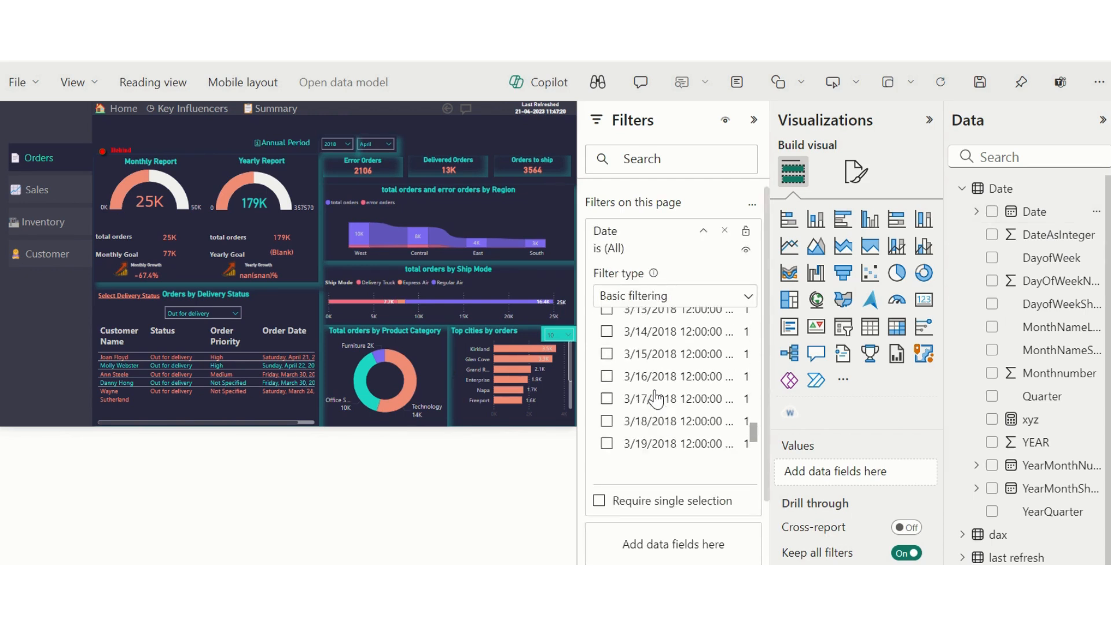
scroll(655, 398, "down", 2)
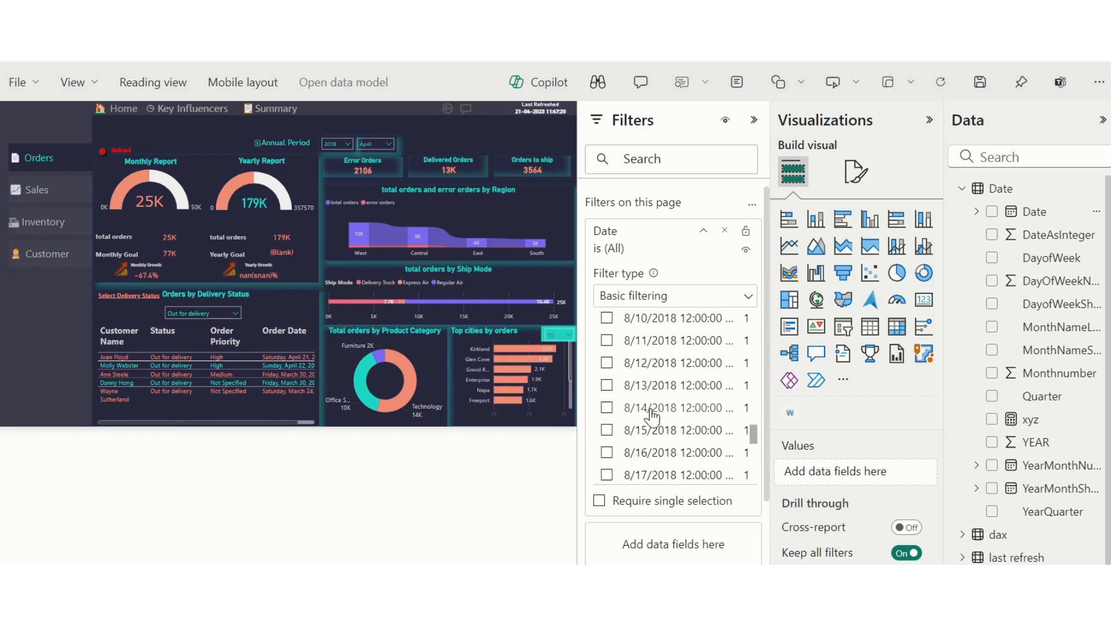
left_click(607, 409)
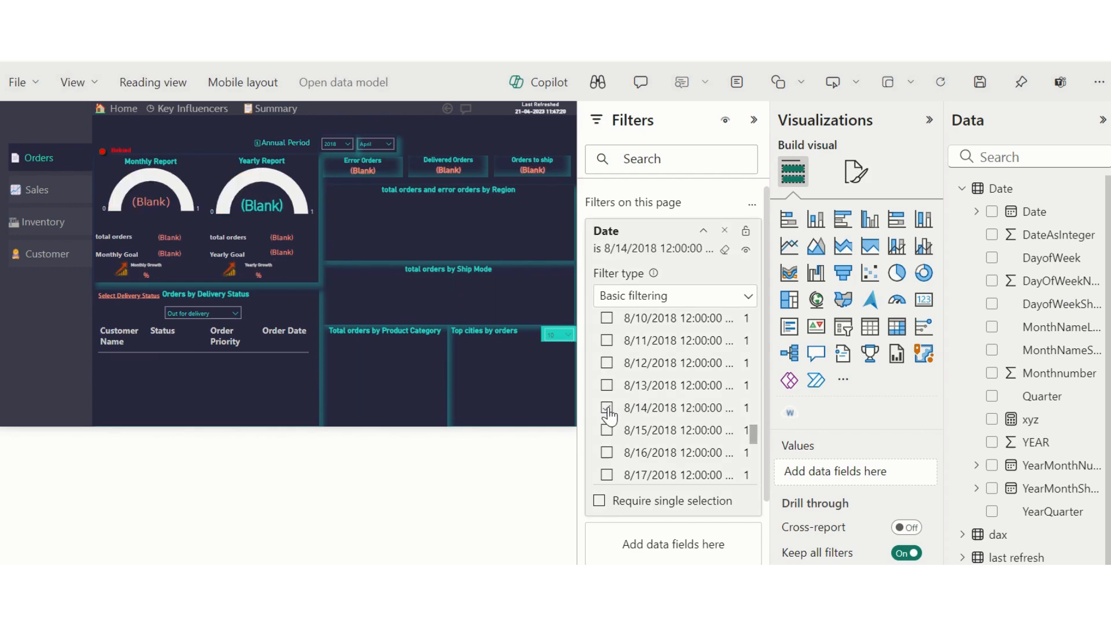
left_click(607, 408)
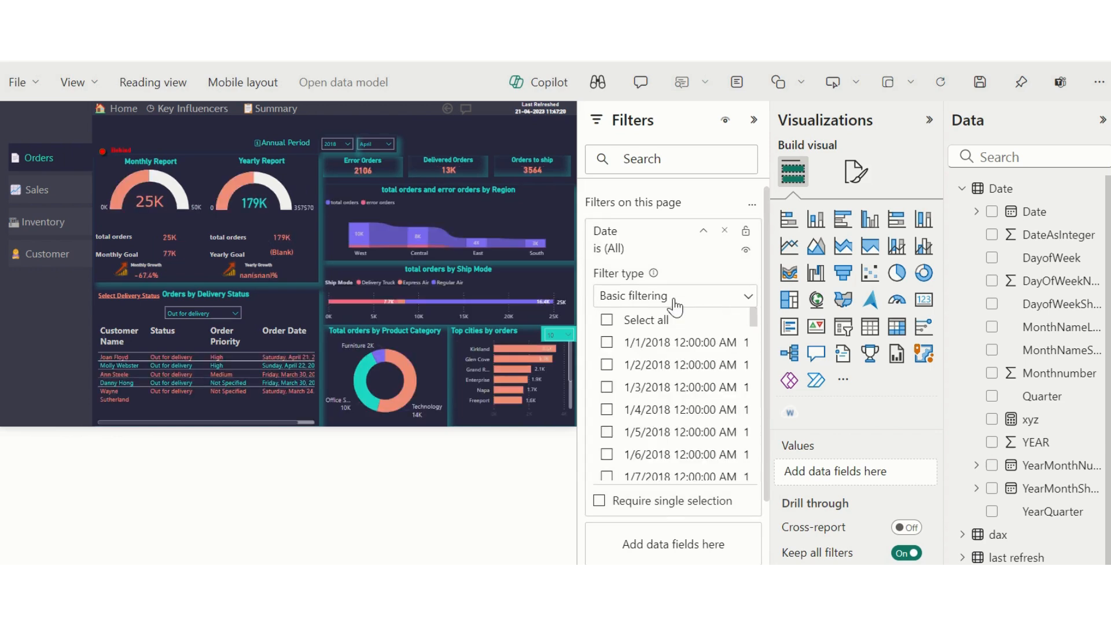
Look through the available dates and the Relative date options, and set the Date page filter's type to Advanced filtering.
scroll(694, 359, "down", 5)
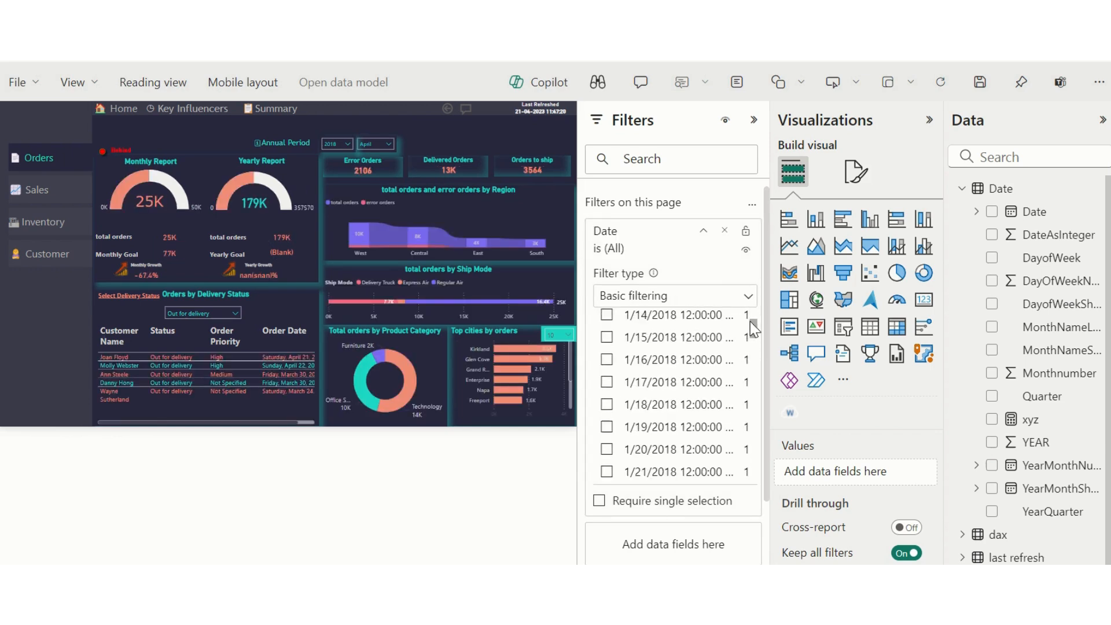
left_click_drag(751, 325, 734, 517)
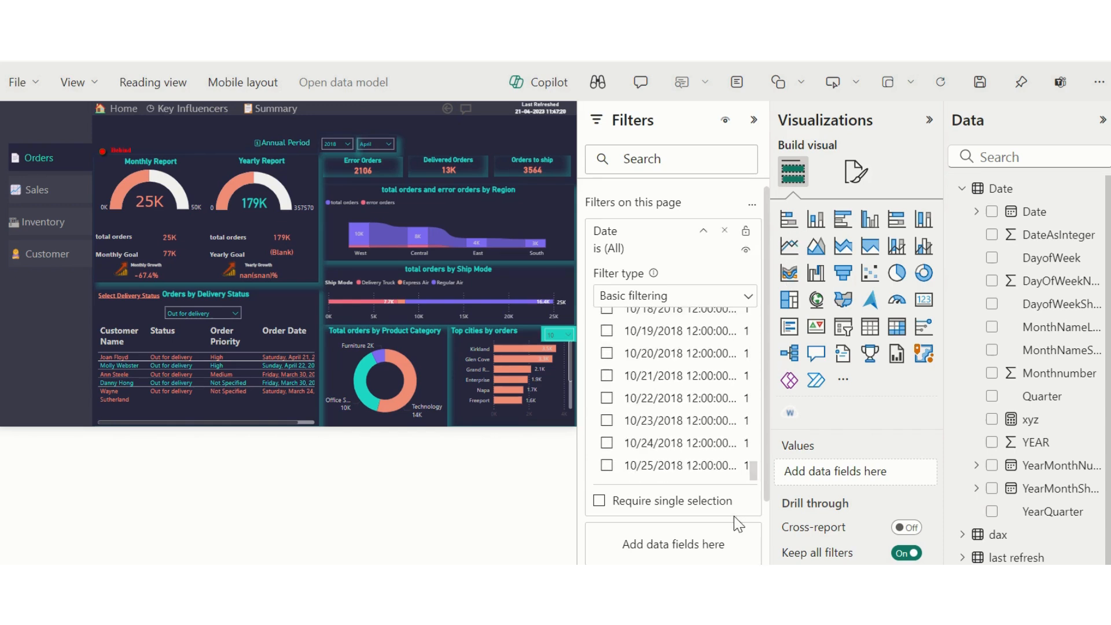
scroll(666, 376, "down", 15)
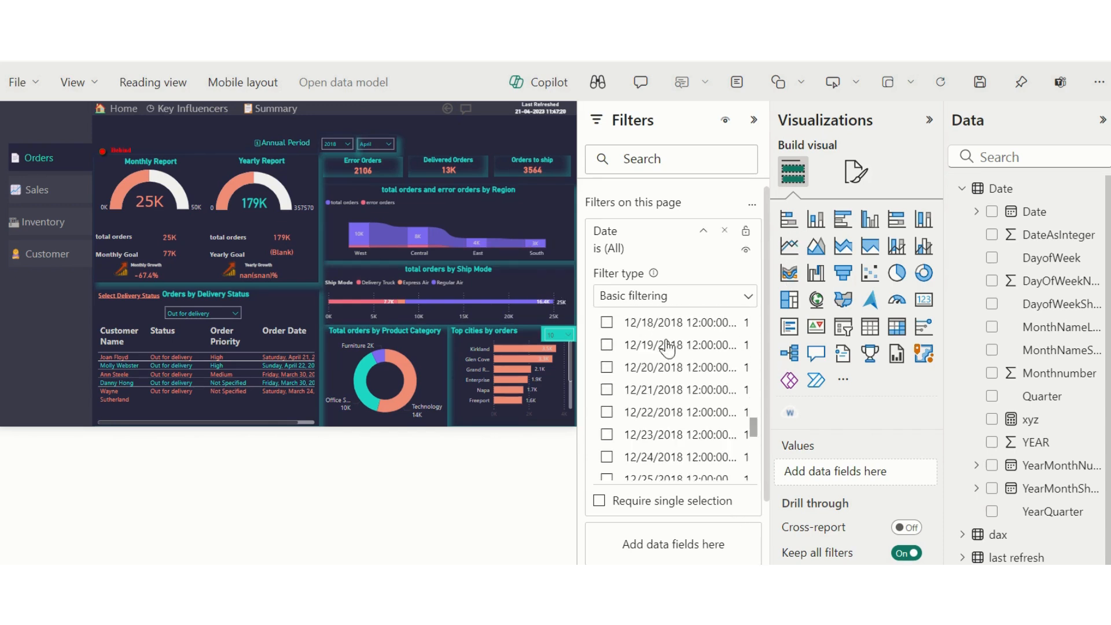
left_click(740, 307)
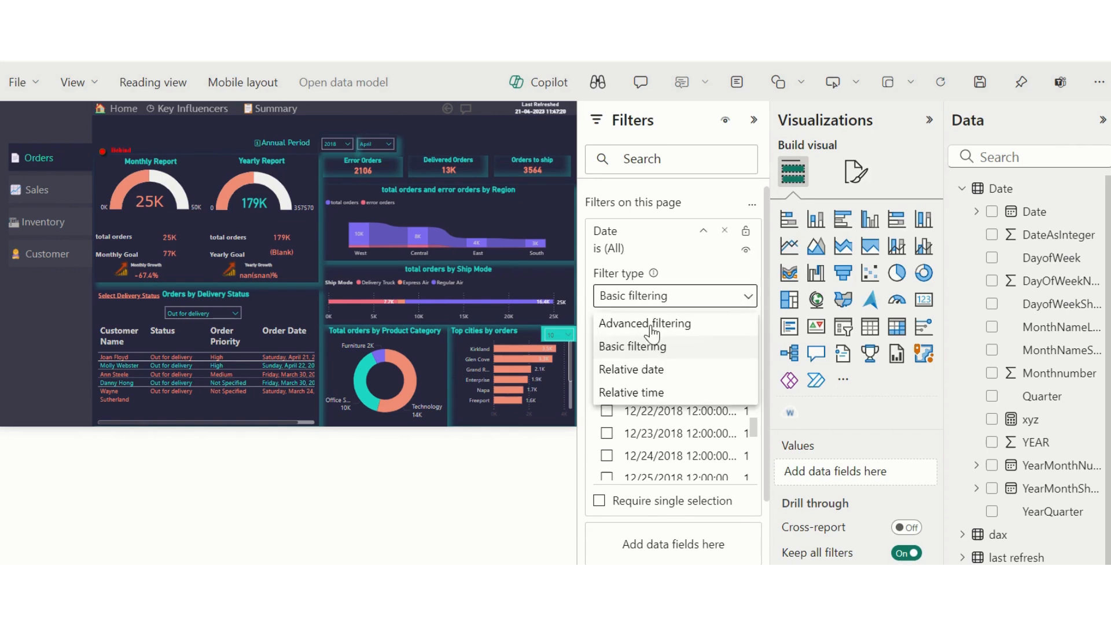
left_click(648, 368)
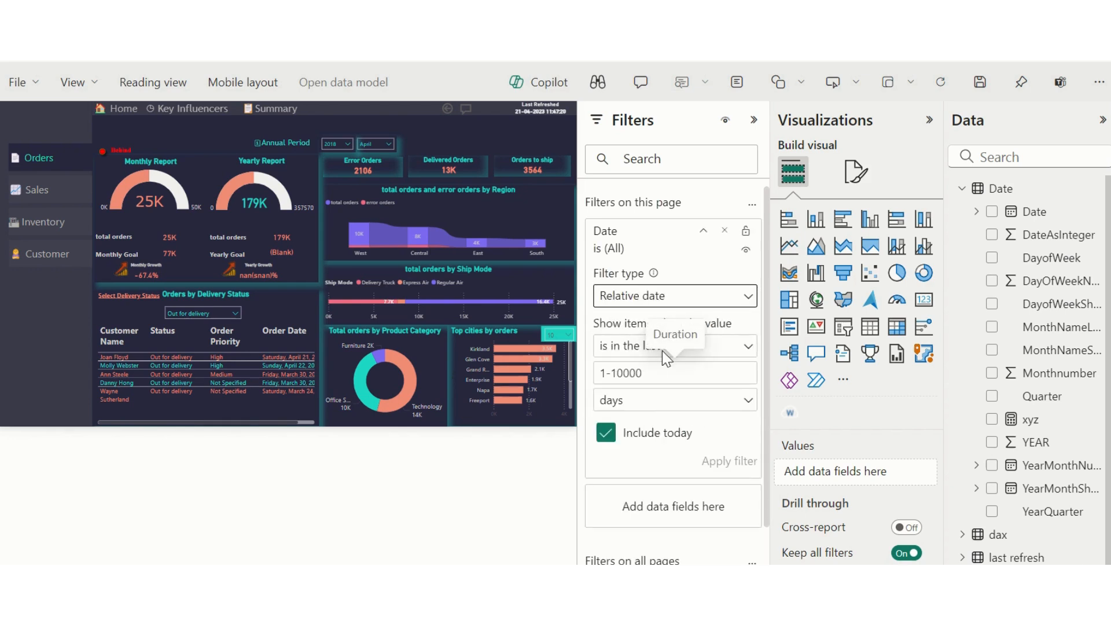
left_click(640, 297)
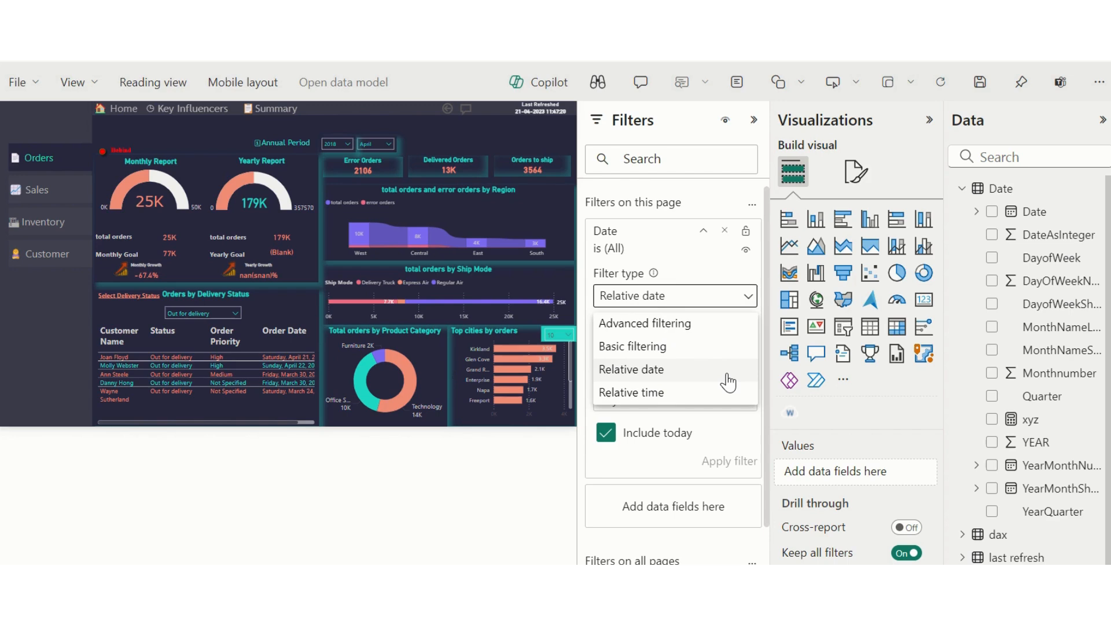
left_click(673, 325)
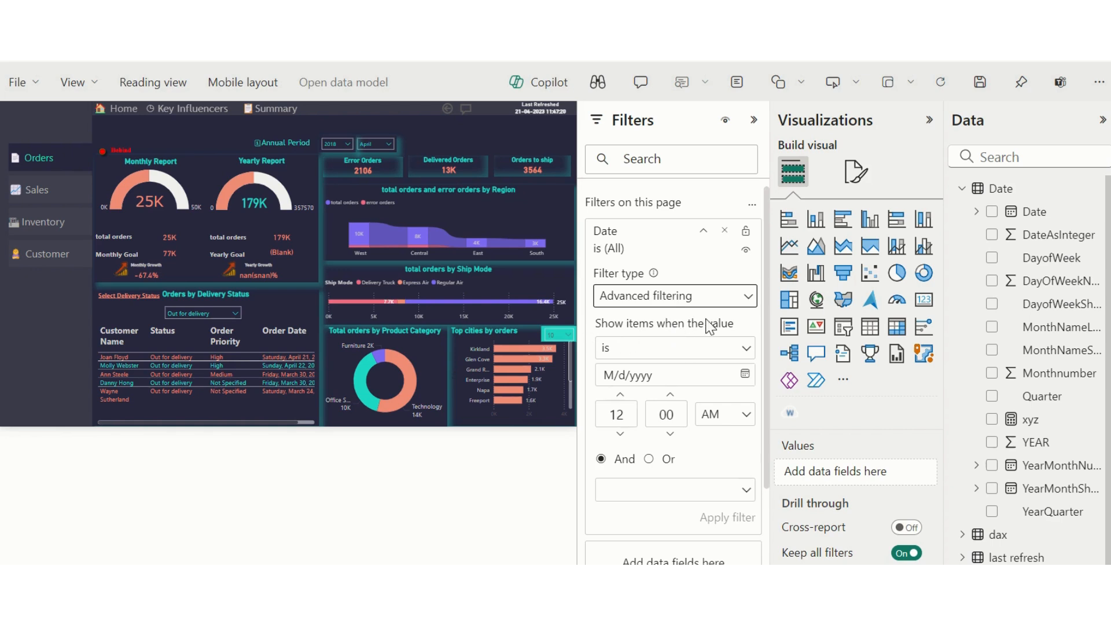
Apply the advanced Date page filter with the condition "is" 6/1/2020 at 12:00 AM.
left_click(744, 376)
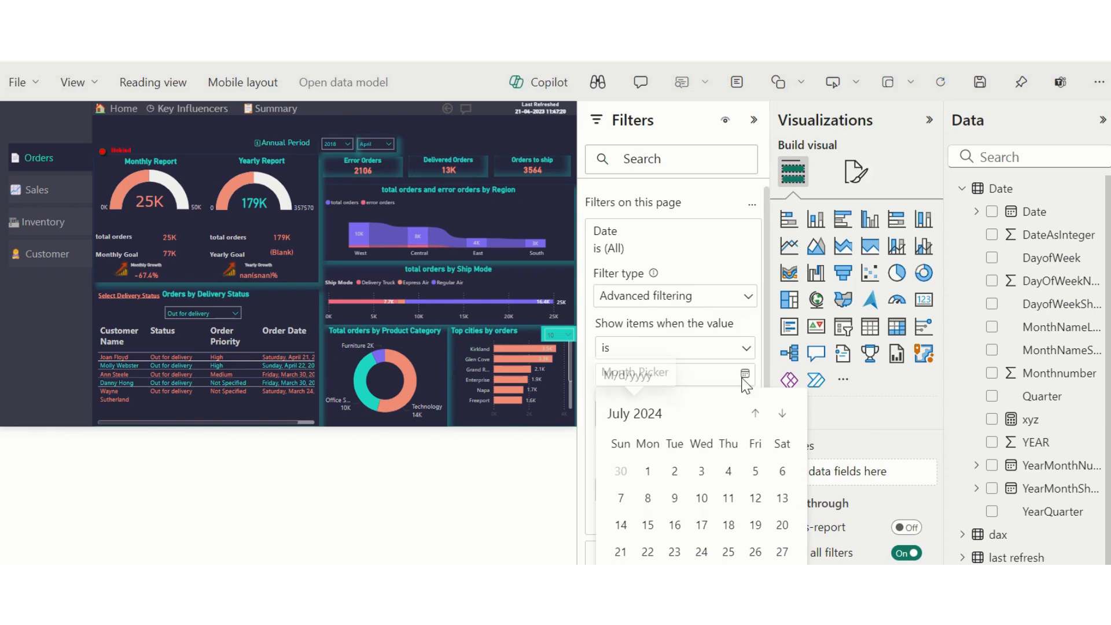
left_click(755, 414)
left_click(755, 415)
left_click(755, 414)
double_click(755, 418)
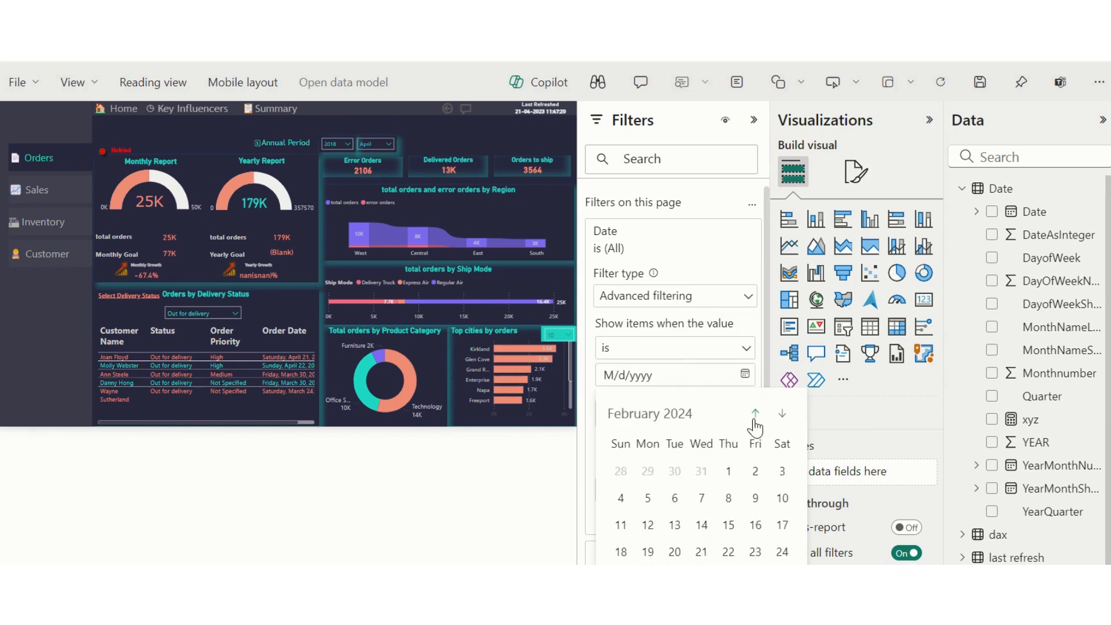
double_click(754, 418)
left_click(755, 418)
double_click(755, 417)
left_click(754, 418)
double_click(755, 418)
left_click(755, 418)
double_click(755, 415)
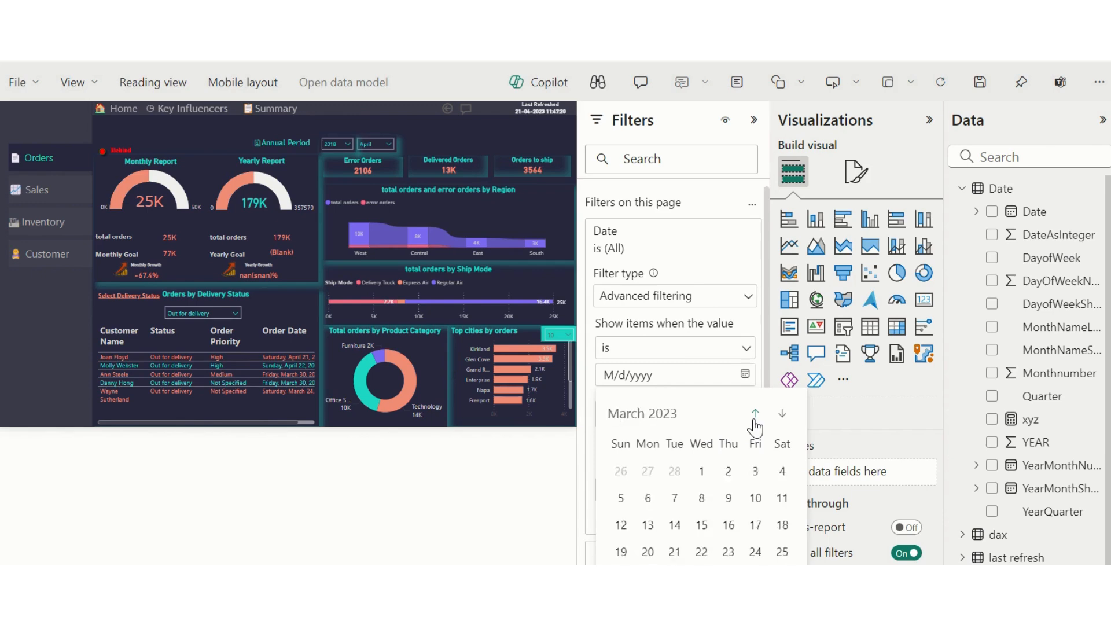
double_click(755, 415)
left_click(755, 414)
left_click(755, 415)
left_click(658, 421)
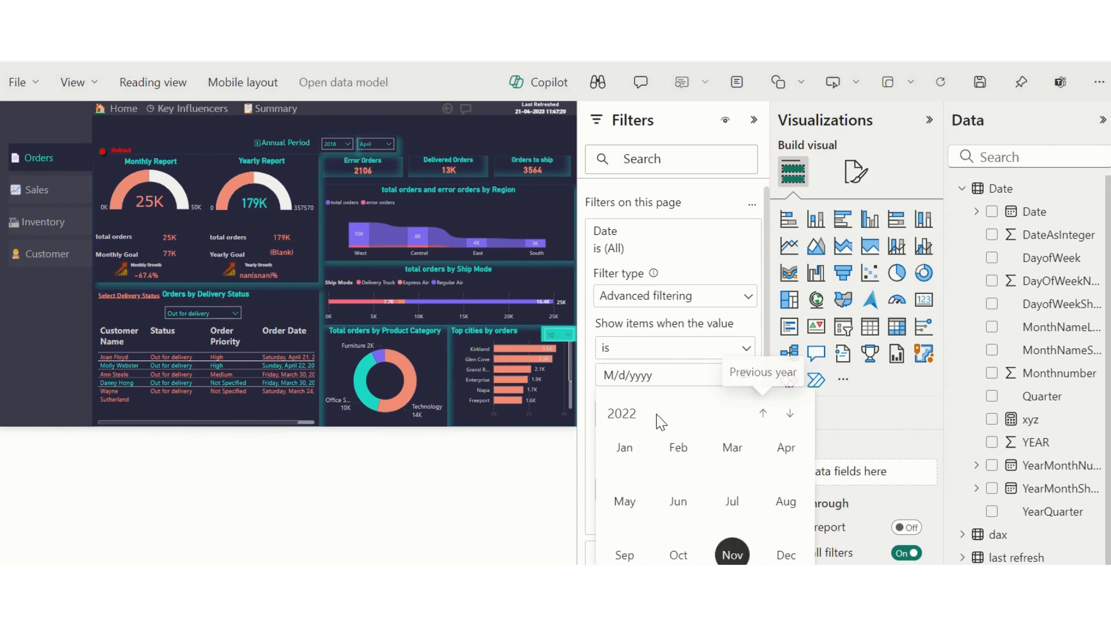
left_click(762, 422)
left_click(761, 423)
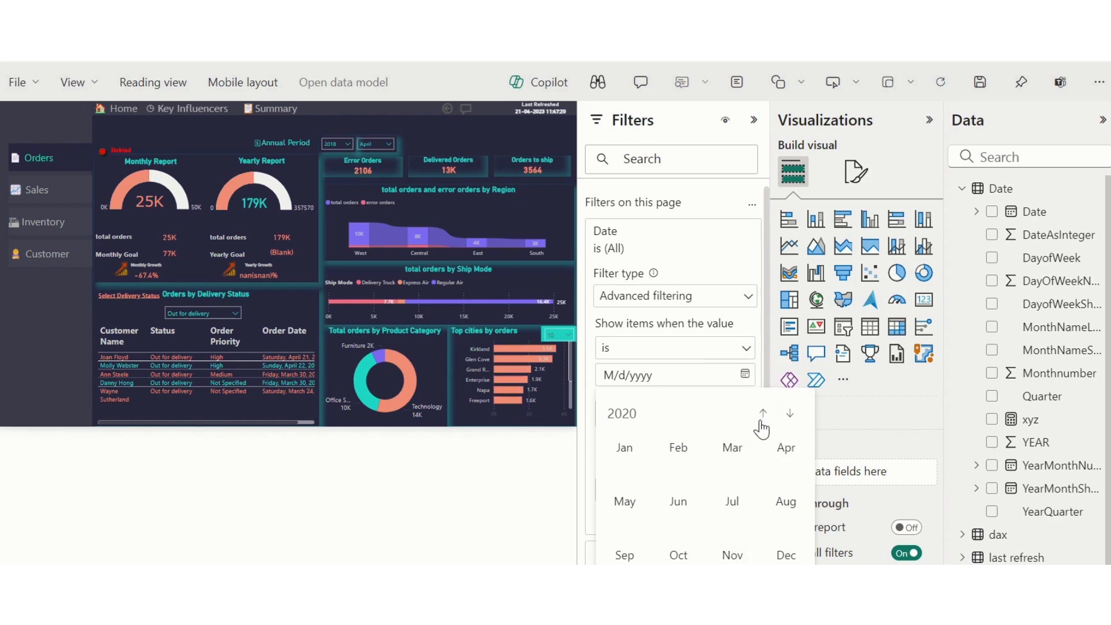
left_click(677, 516)
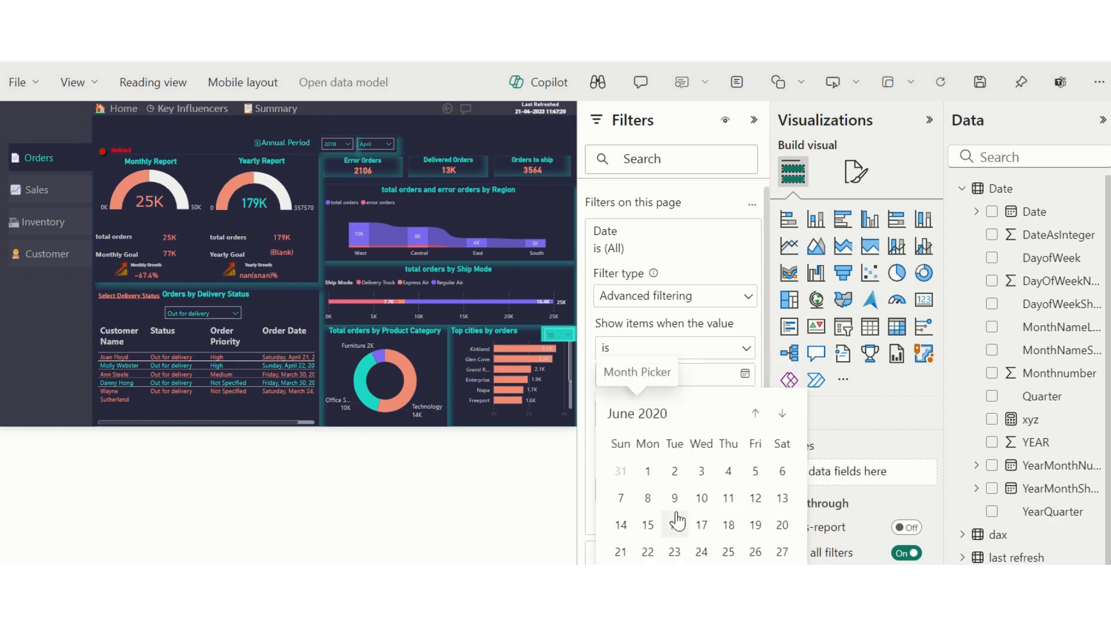
left_click(649, 472)
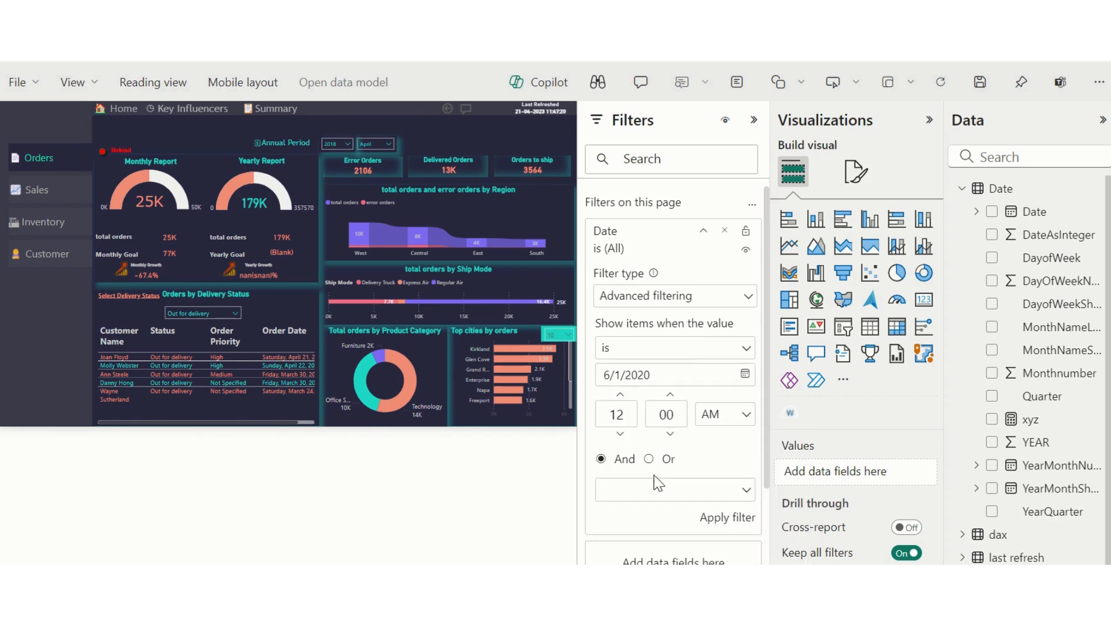
left_click(720, 519)
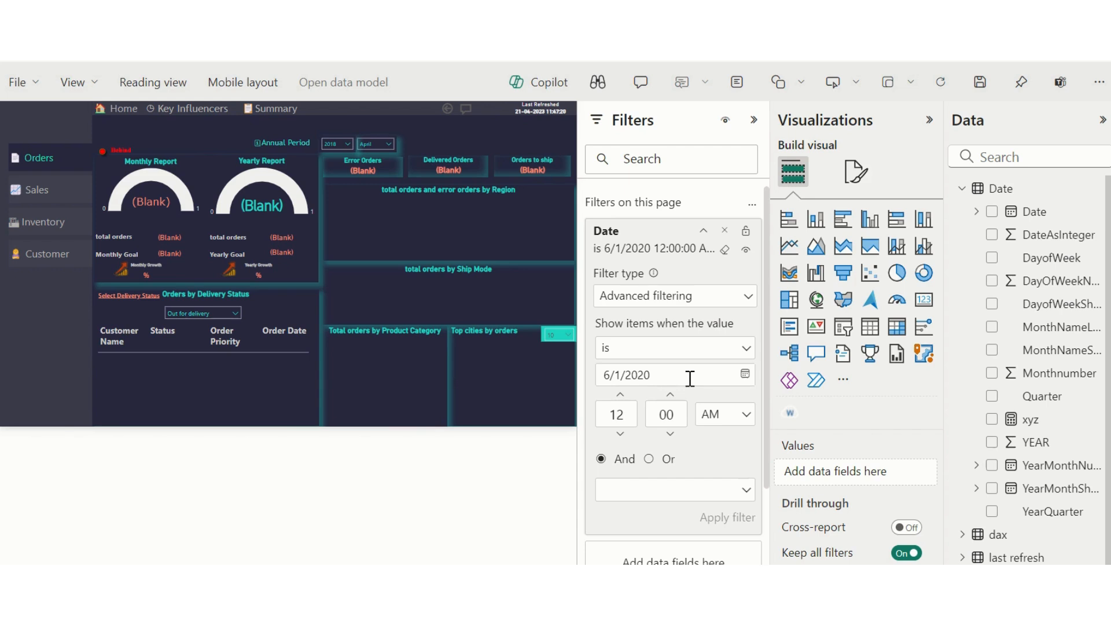
Clear the condition from the Date page filter.
left_click(724, 250)
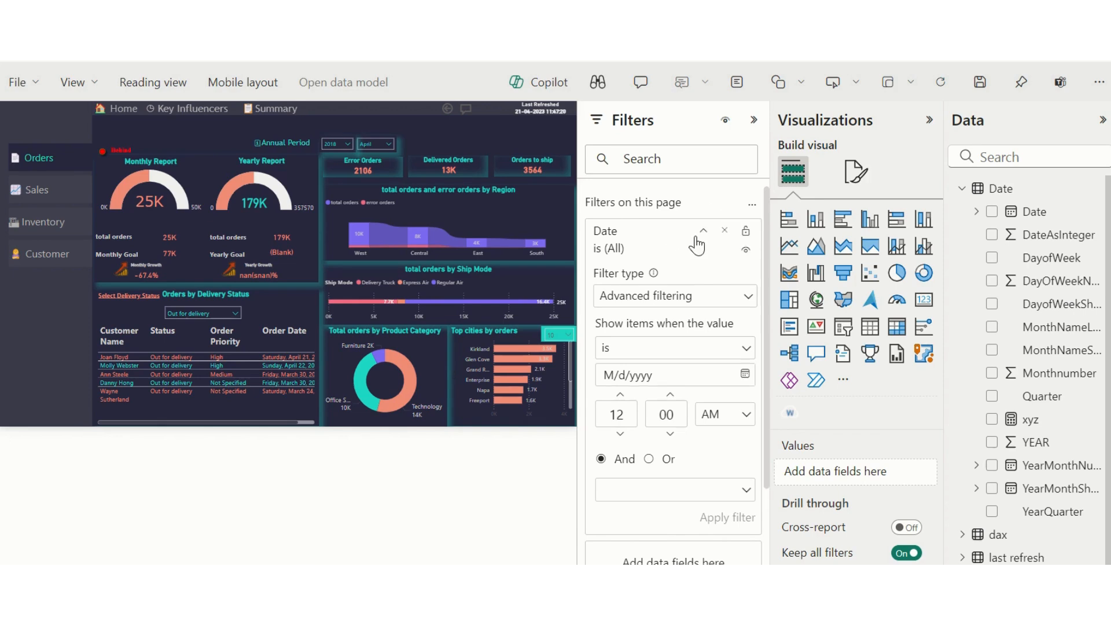
scroll(686, 327, "down", 2)
scroll(687, 328, "down", 1)
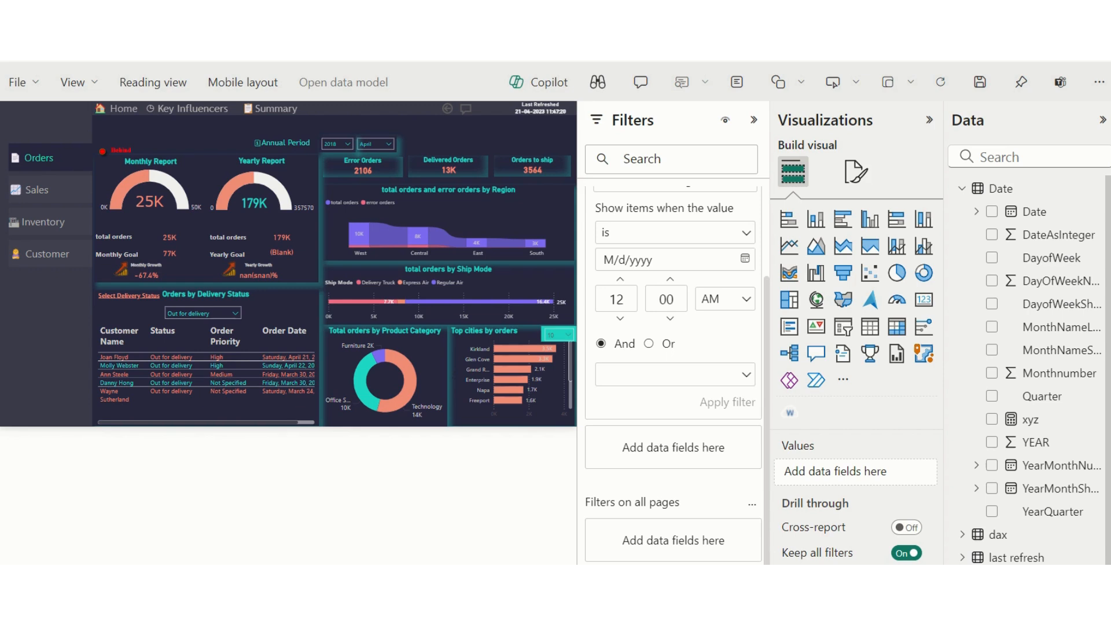
Remove the Date filter from the filters on this page.
scroll(690, 255, "up", 2)
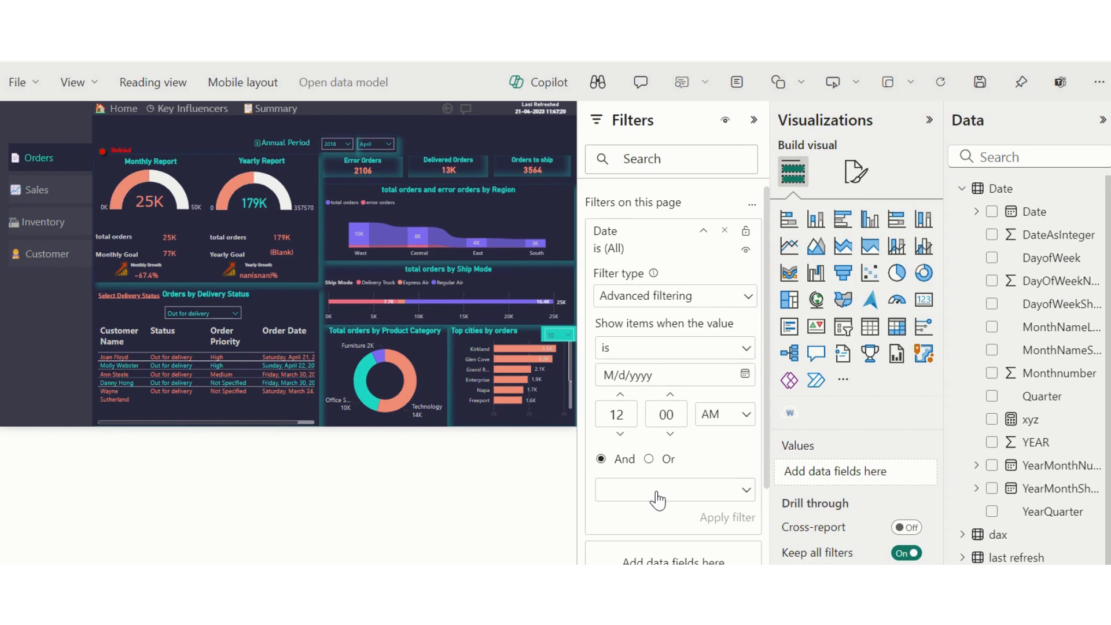
scroll(620, 434, "down", 2)
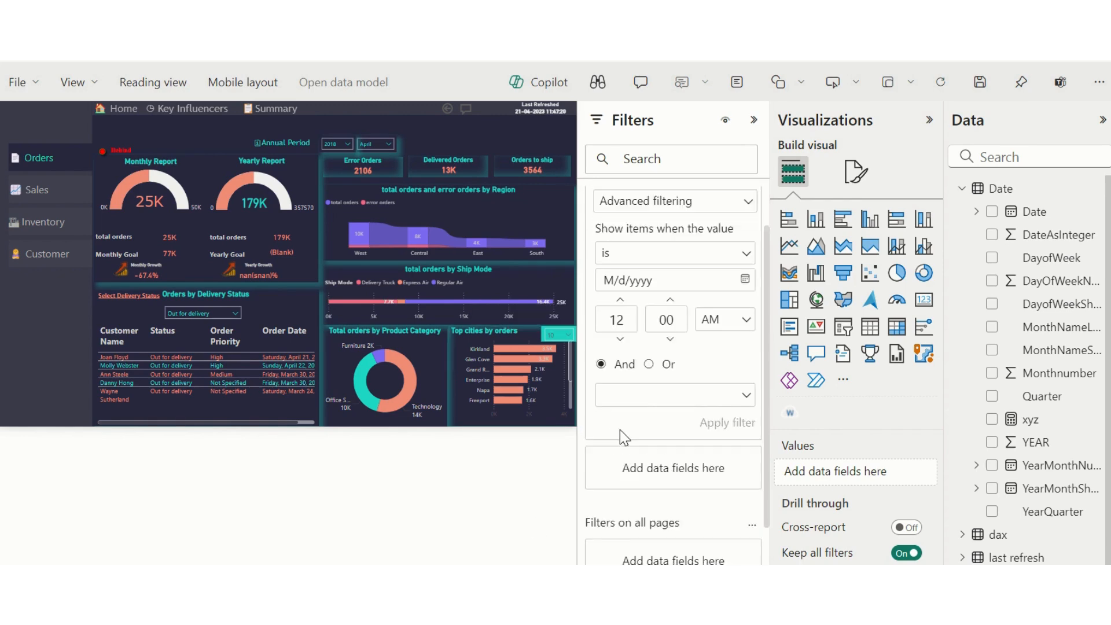
scroll(704, 213, "up", 2)
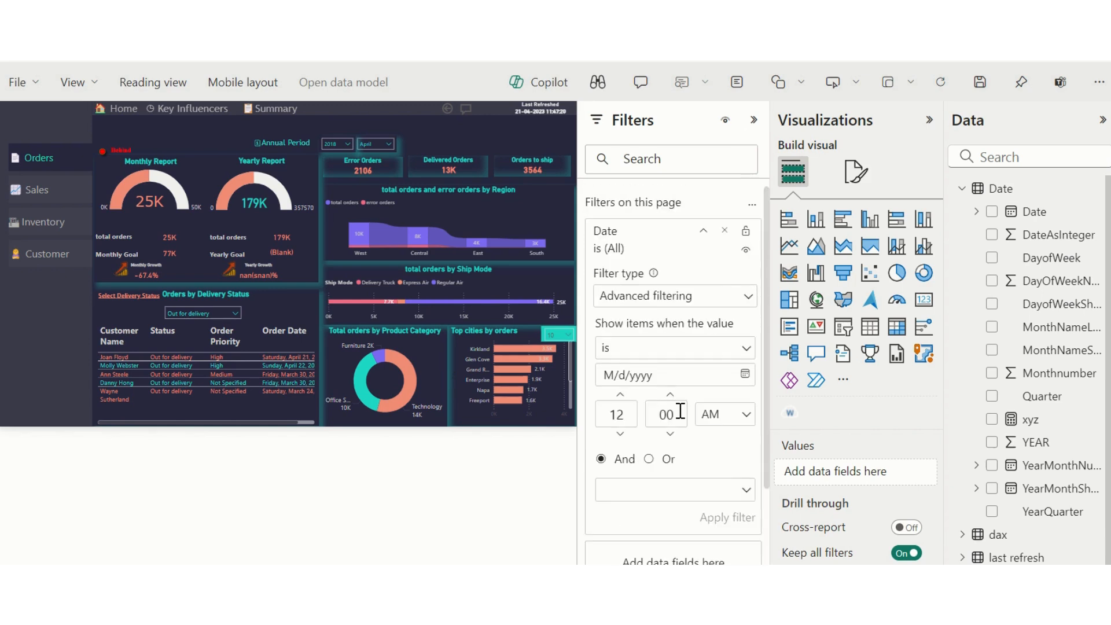
scroll(679, 410, "down", 2)
scroll(679, 411, "up", 2)
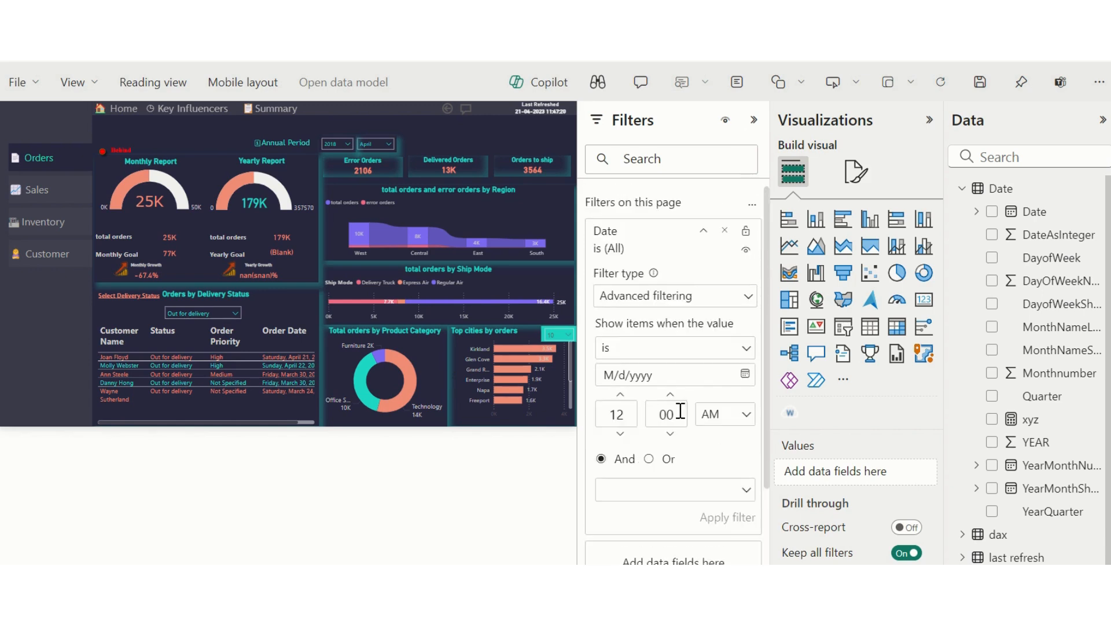
left_click(725, 231)
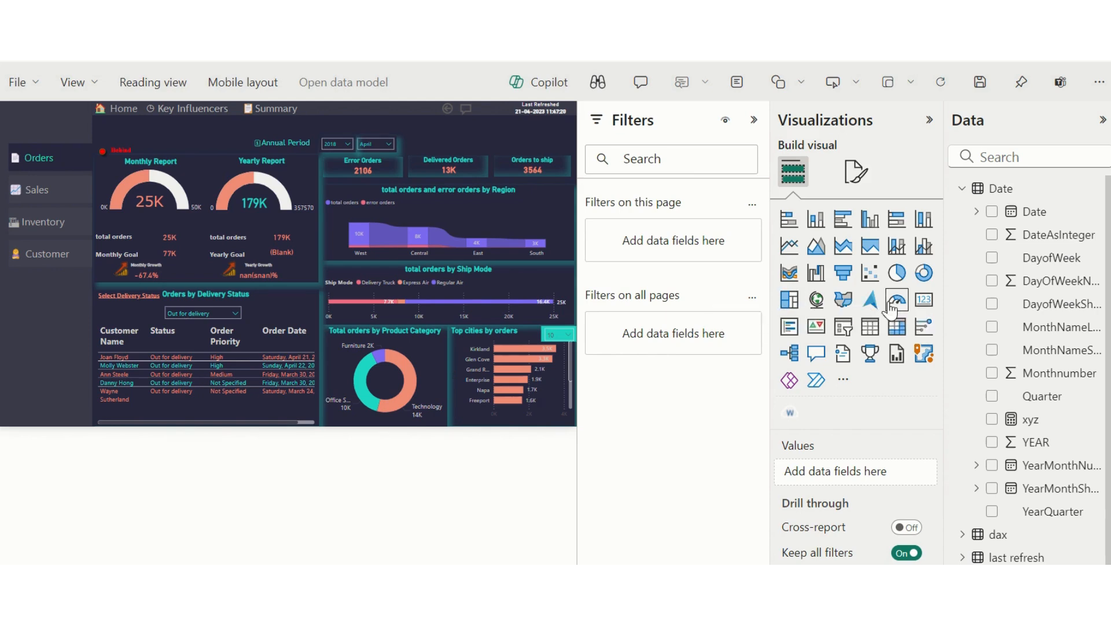
Expand the Date field and its hierarchy in the Date table, and add the Date field to the filters on all pages.
scroll(1082, 426, "down", 1)
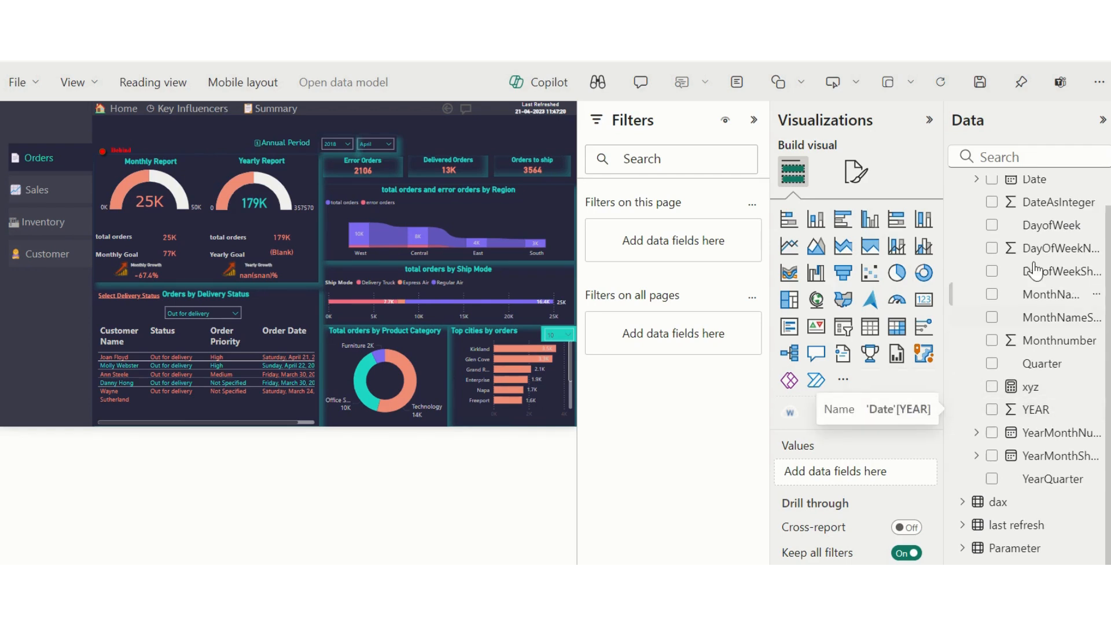
scroll(952, 223, "up", 1)
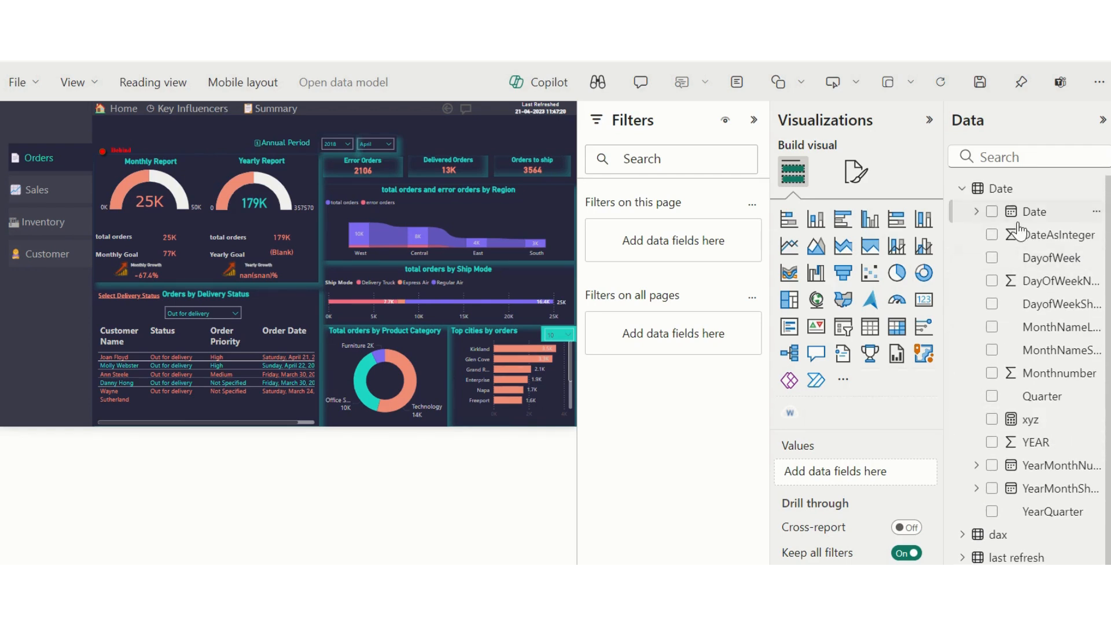
left_click(976, 212)
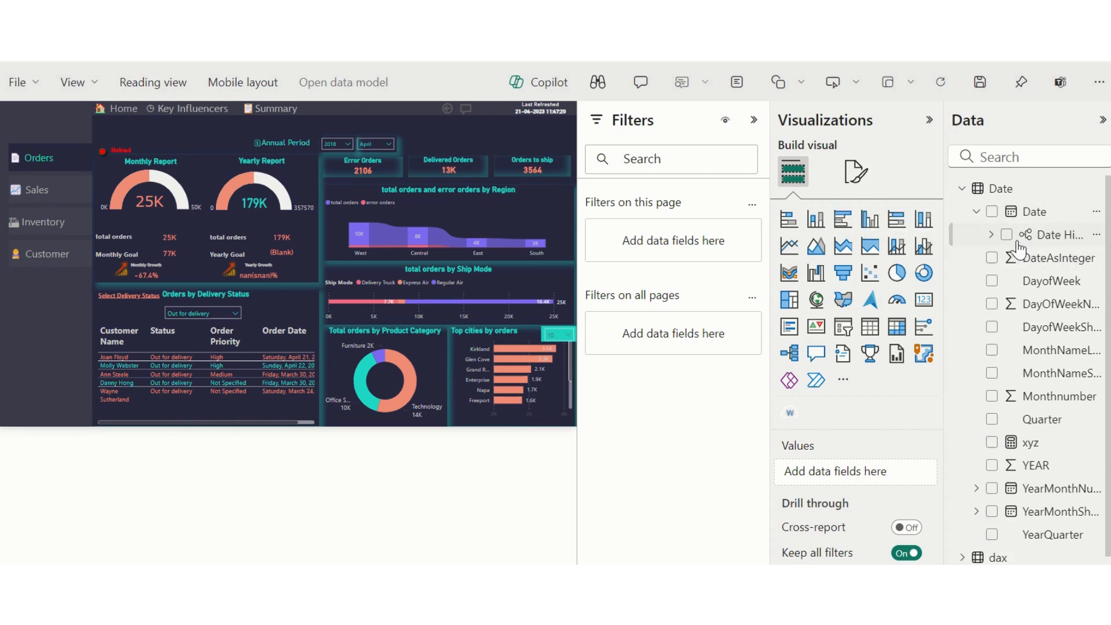
left_click(991, 235)
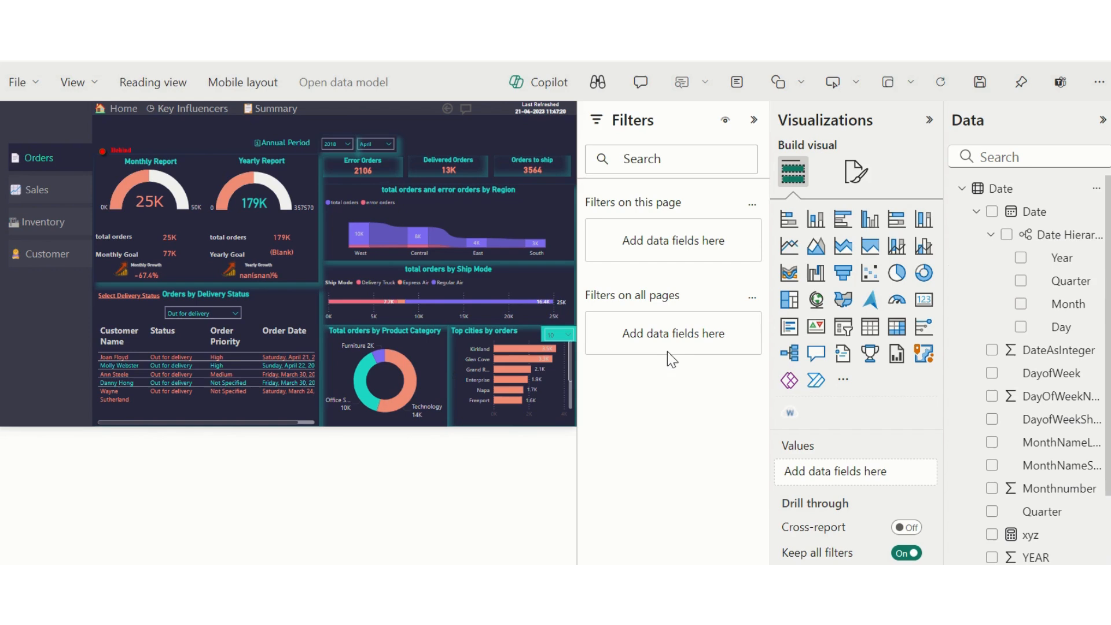
left_click_drag(1063, 260, 655, 398)
left_click_drag(1058, 243, 672, 345)
left_click_drag(1008, 223, 690, 339)
scroll(660, 414, "down", 3)
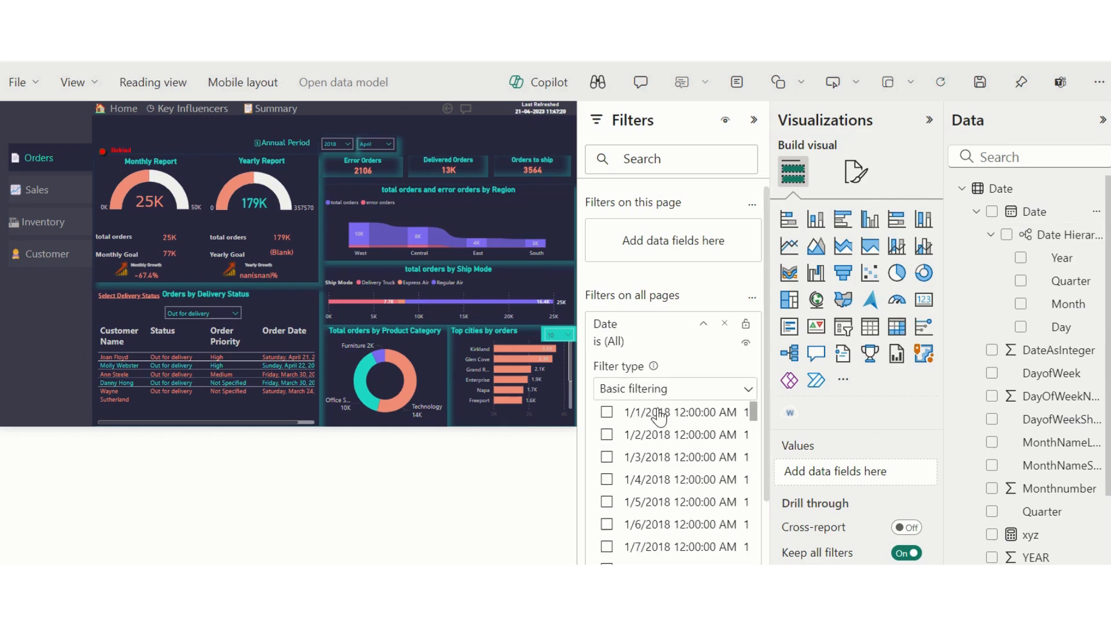
Set the report-level Date filter to Advanced filtering with "is after" as its first condition.
left_click(723, 391)
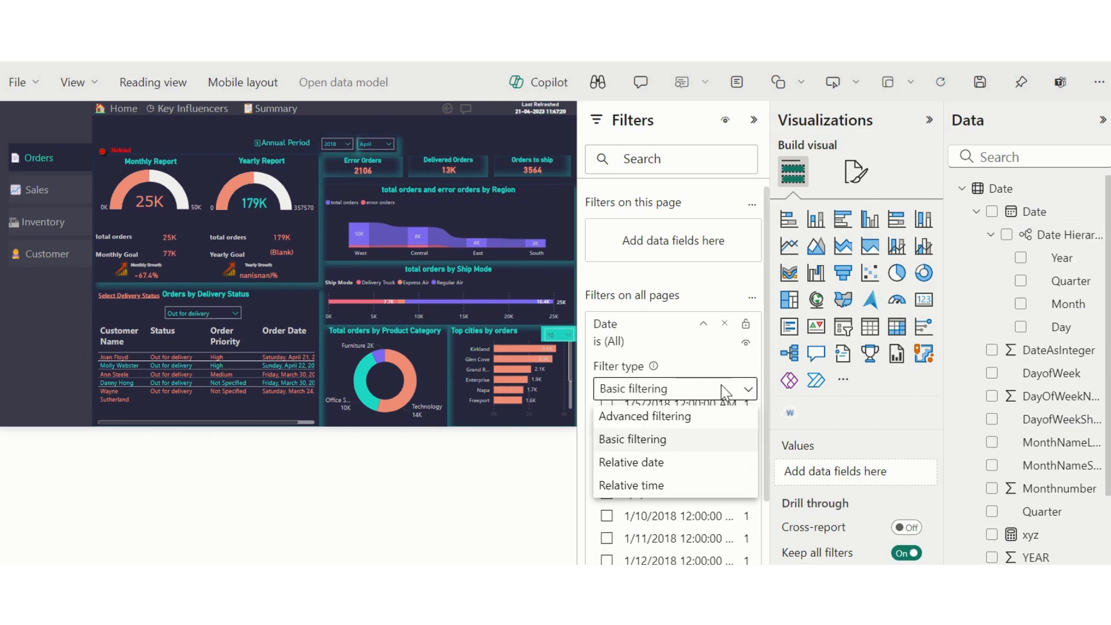
left_click(672, 421)
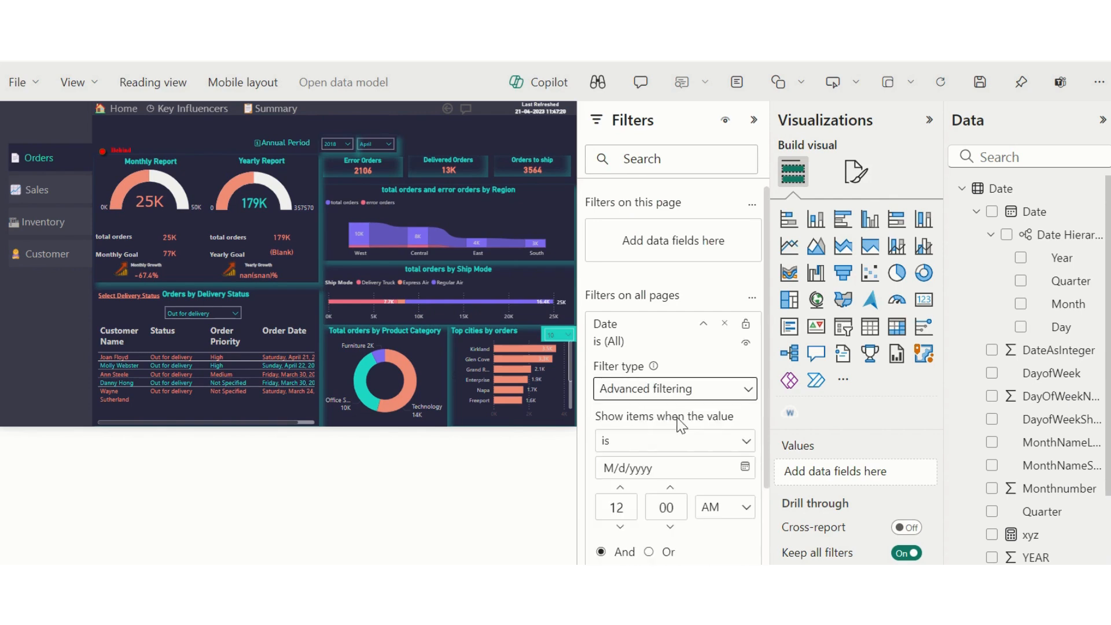
left_click(741, 442)
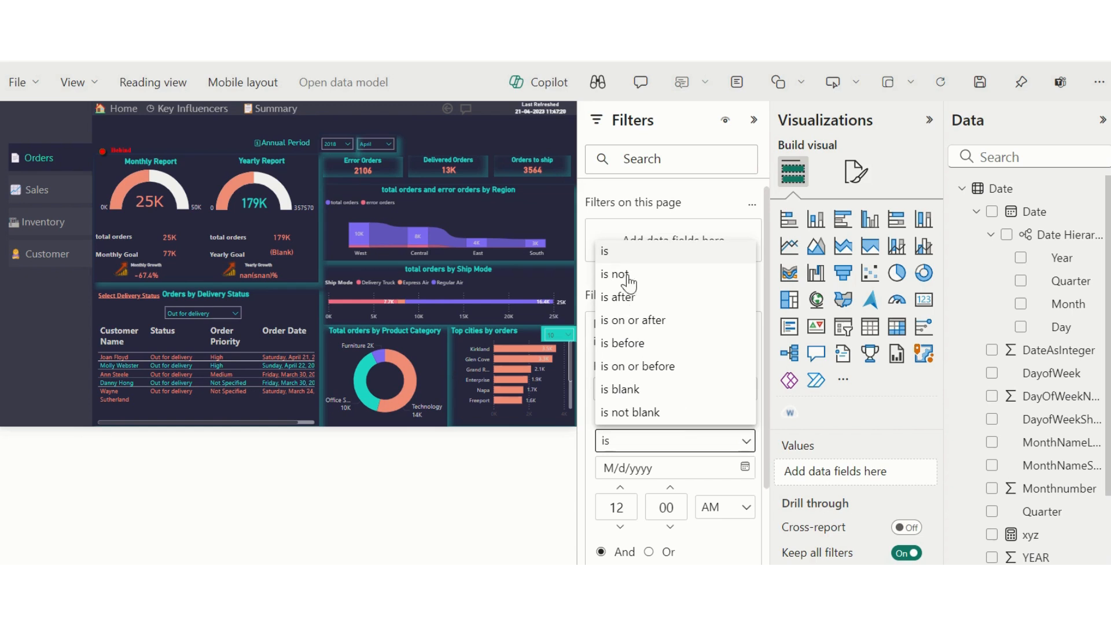
left_click(624, 297)
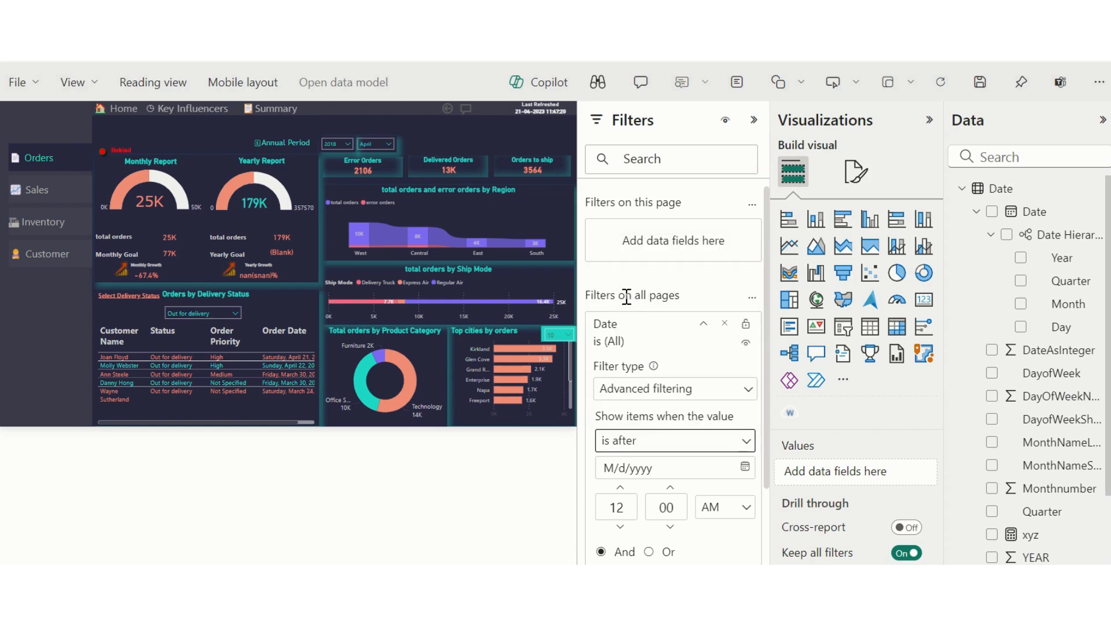
left_click(744, 466)
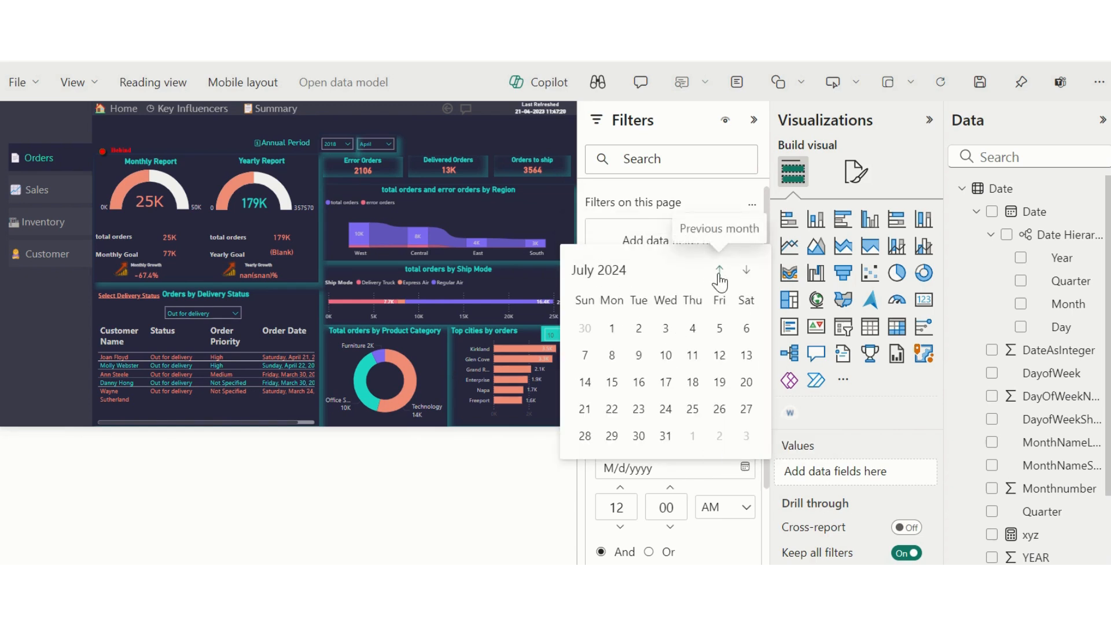
double_click(717, 272)
left_click(637, 236)
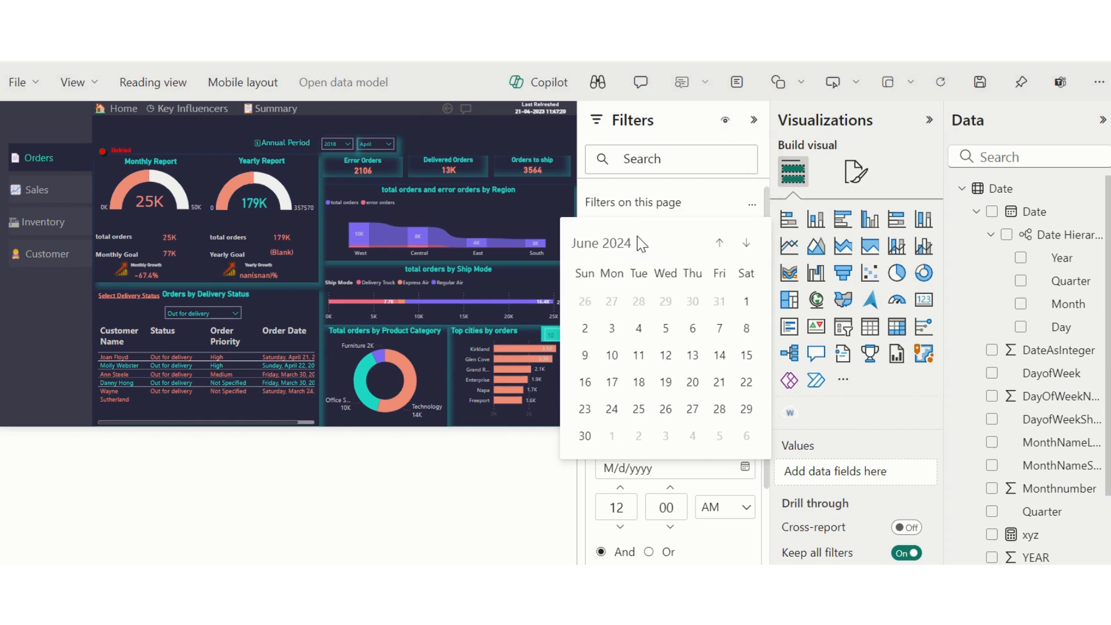
left_click(616, 250)
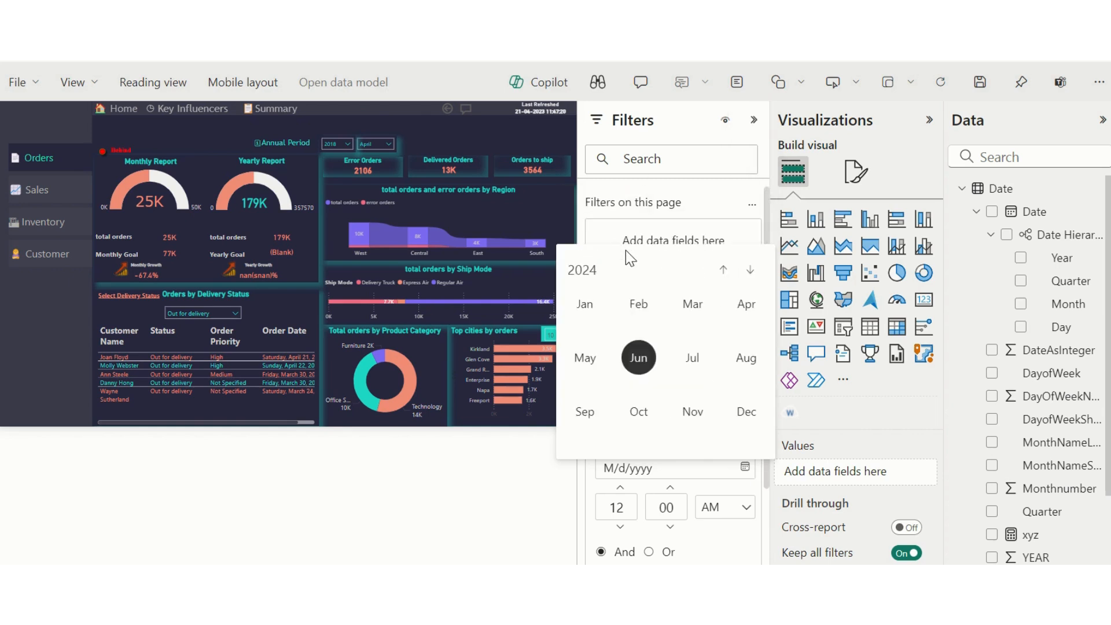
left_click(721, 273)
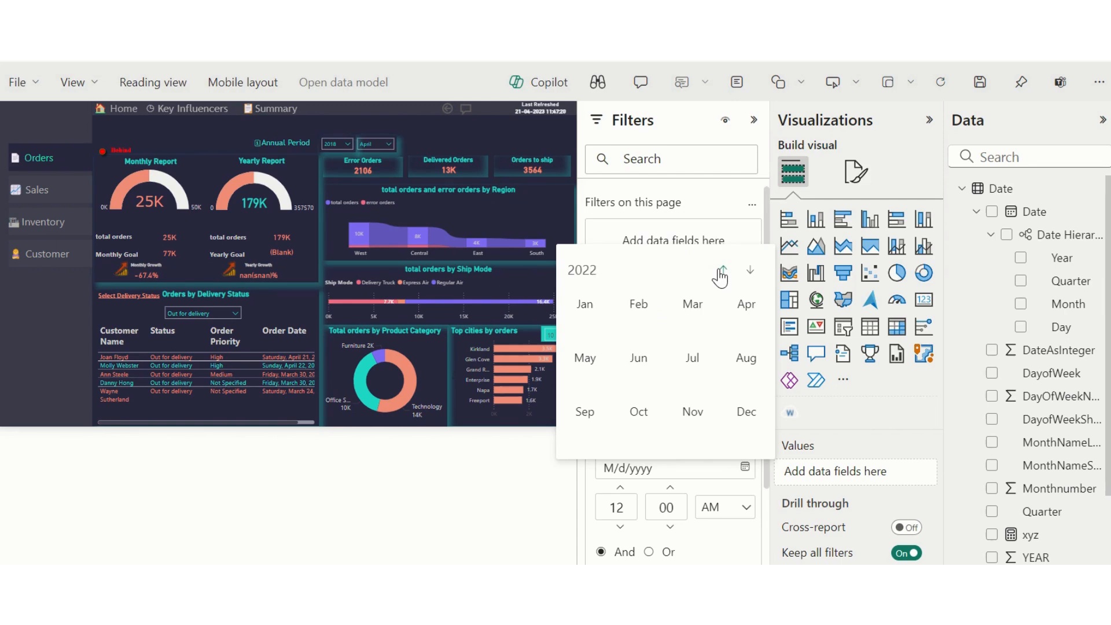
left_click(721, 273)
left_click(722, 273)
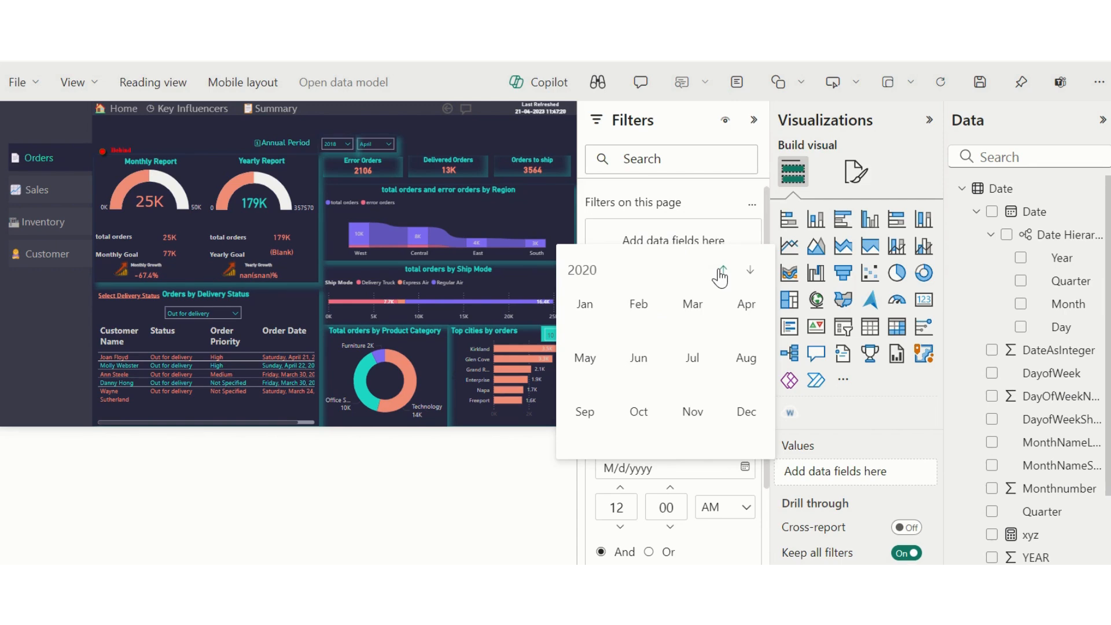
left_click(586, 305)
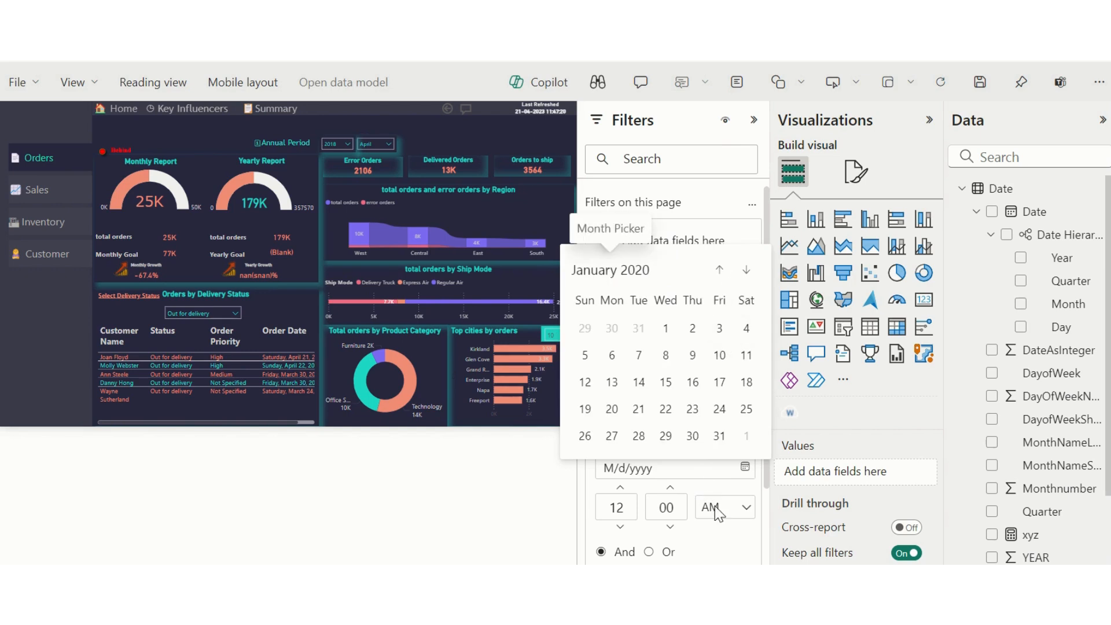
left_click(724, 547)
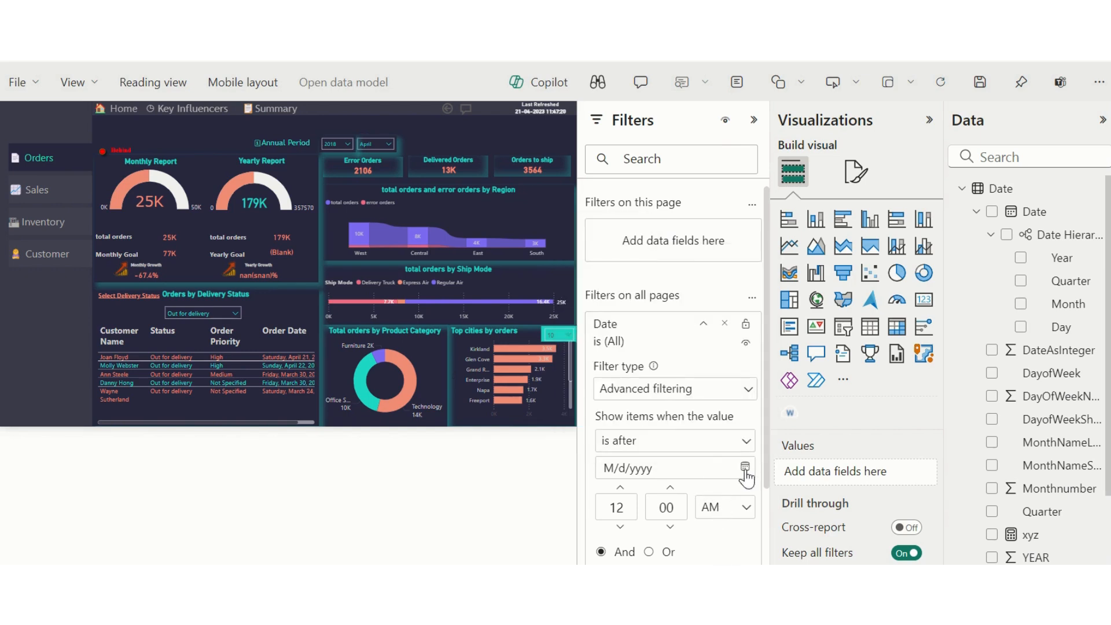
Set the date of the "is after" condition to 1/1/2020.
left_click(745, 467)
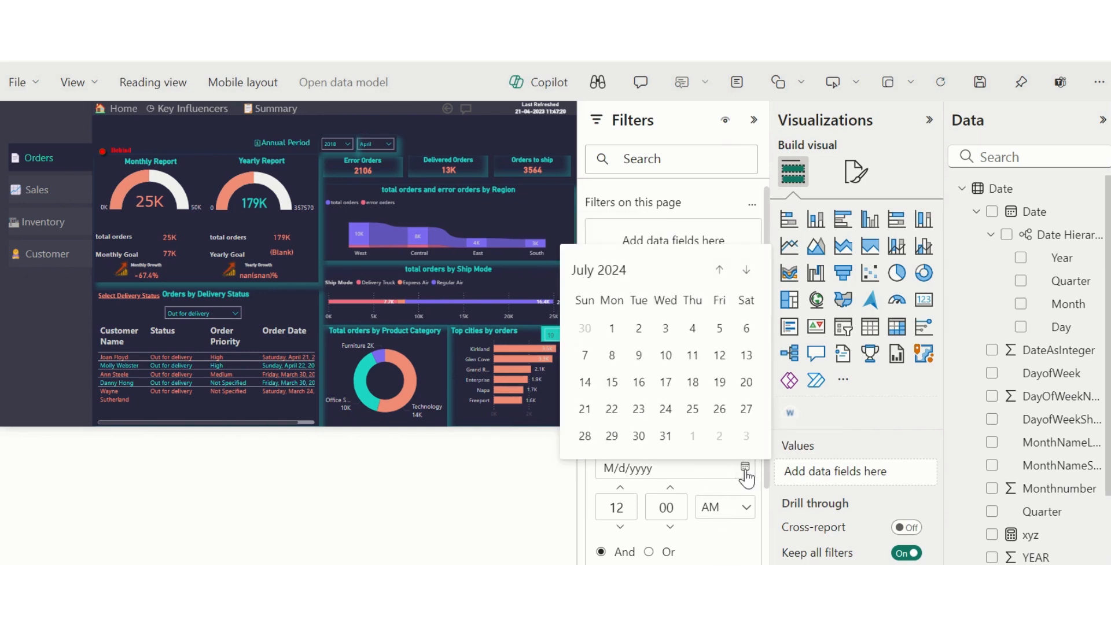
left_click(618, 279)
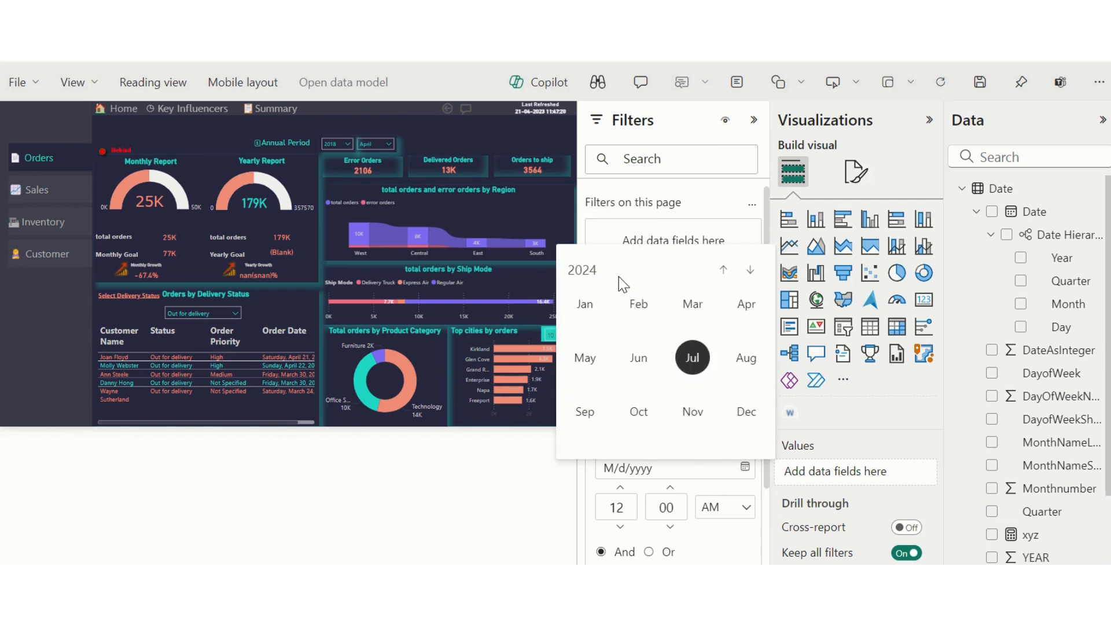
left_click(724, 270)
left_click(724, 270)
left_click(724, 270)
left_click(723, 270)
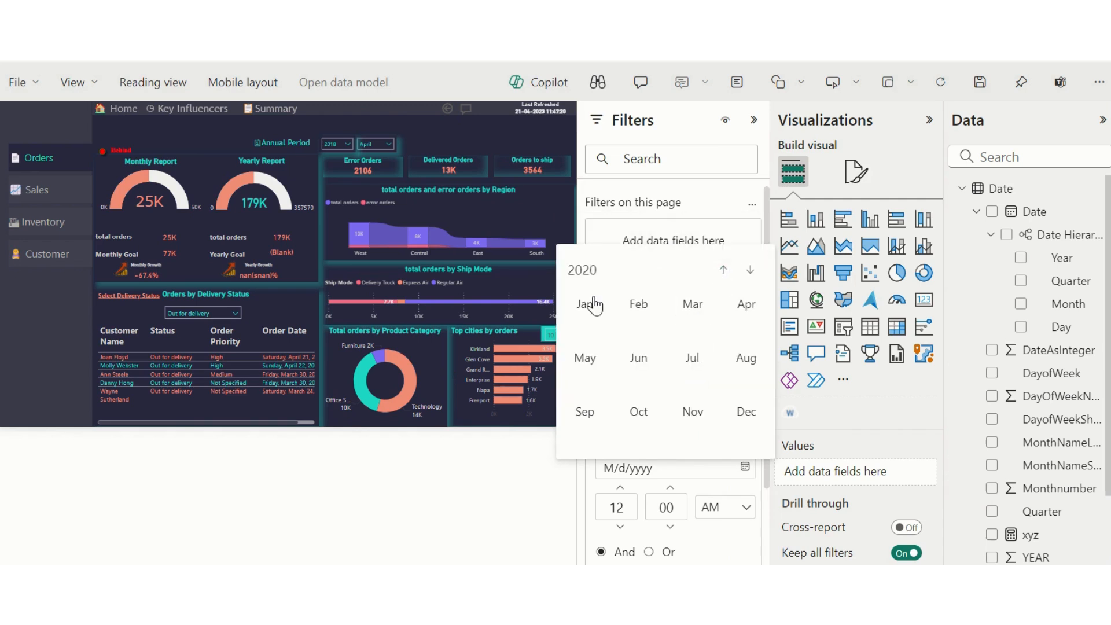
left_click(584, 304)
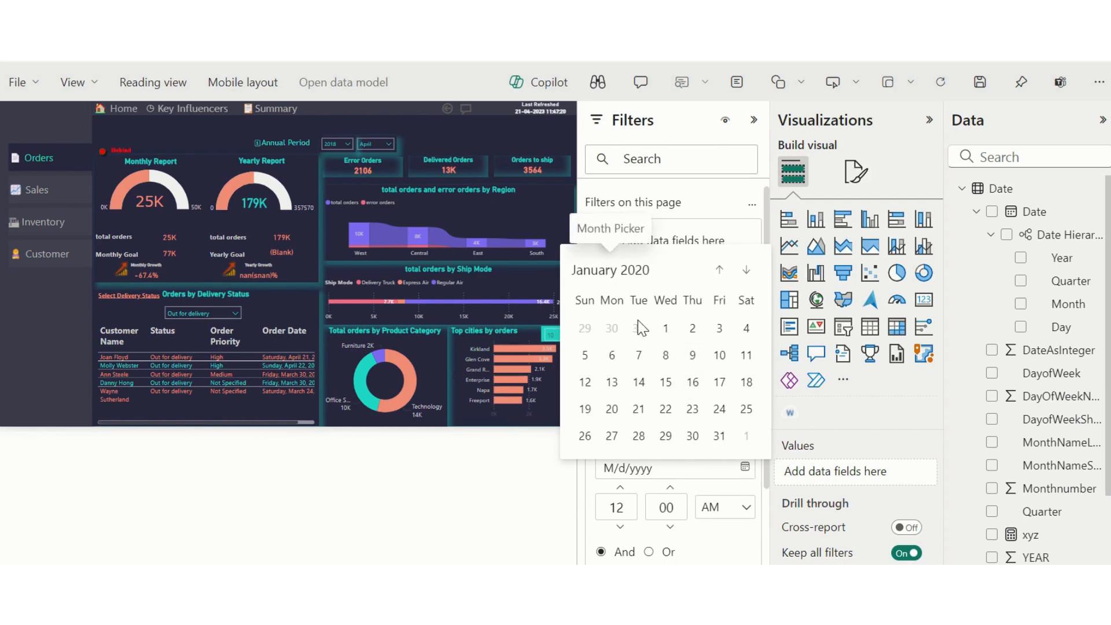
left_click(665, 328)
Add a second And condition "is before" 12/31/2021 to the report-level Date filter and apply the filter.
scroll(686, 488, "down", 2)
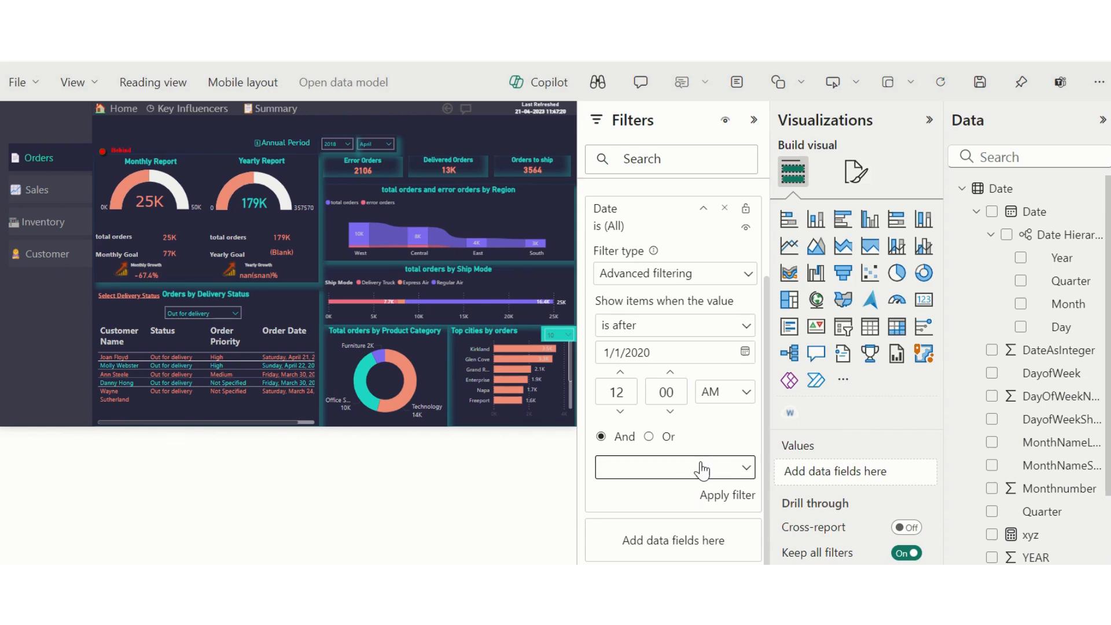
left_click(702, 468)
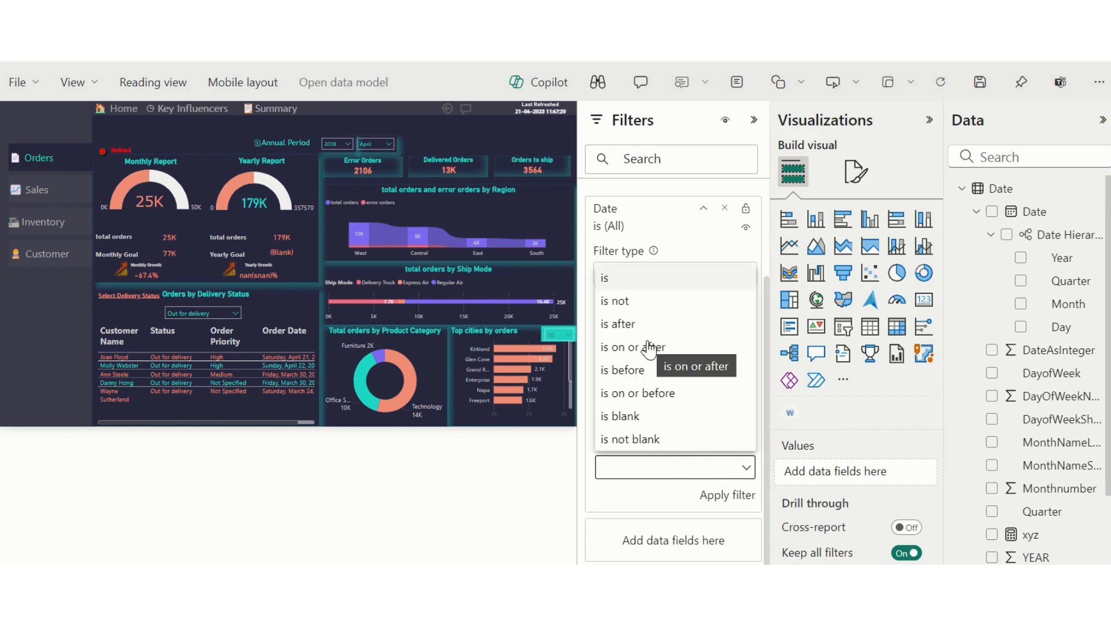
left_click(636, 373)
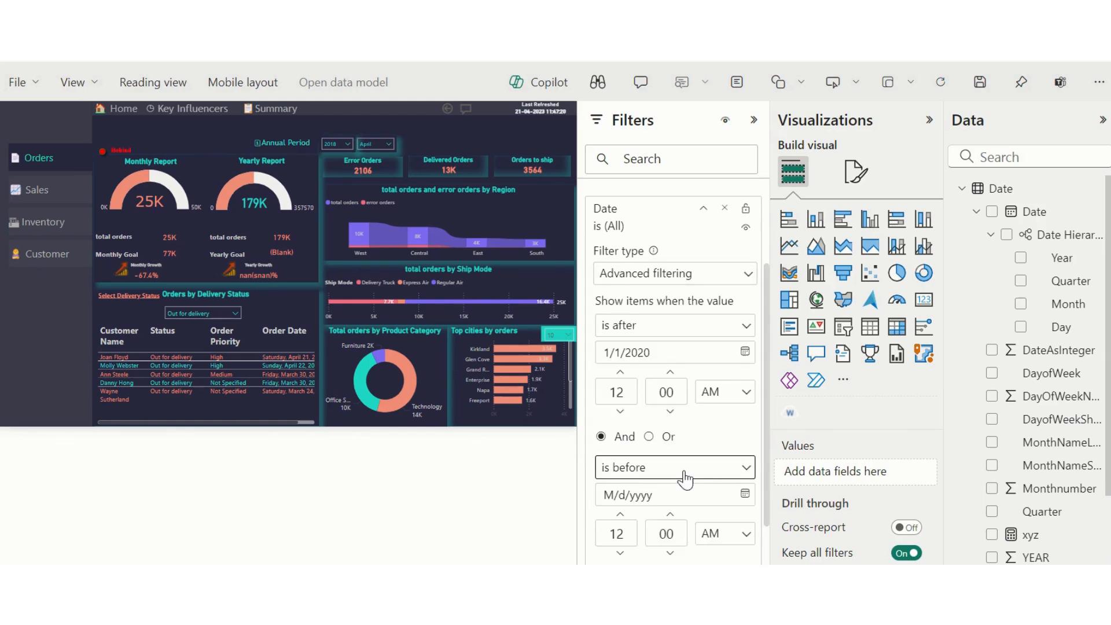
scroll(695, 493, "down", 2)
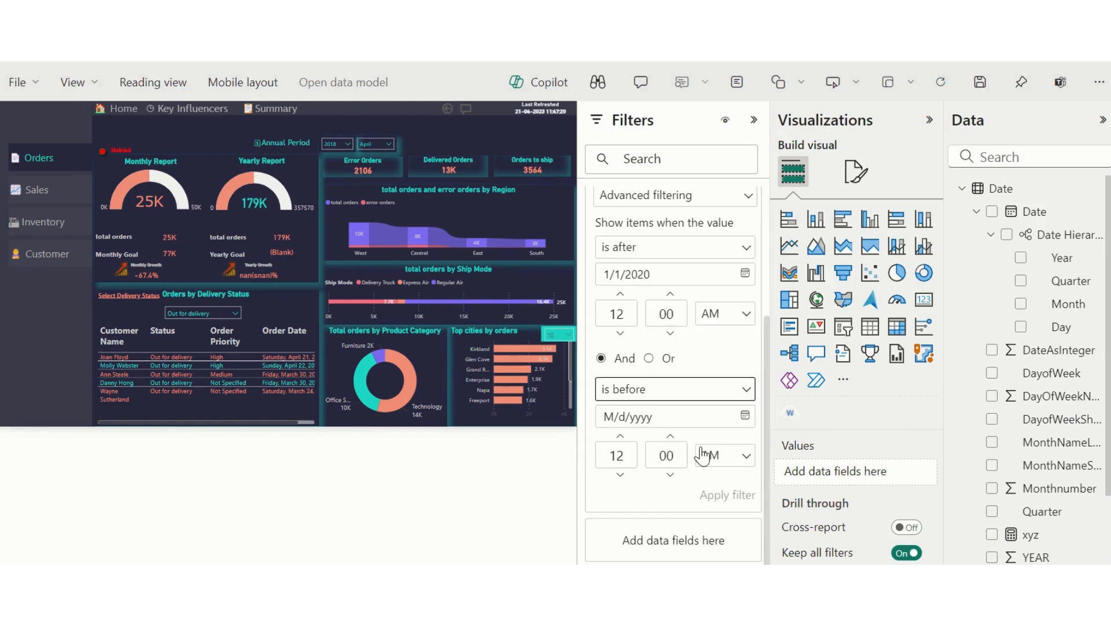
left_click(745, 416)
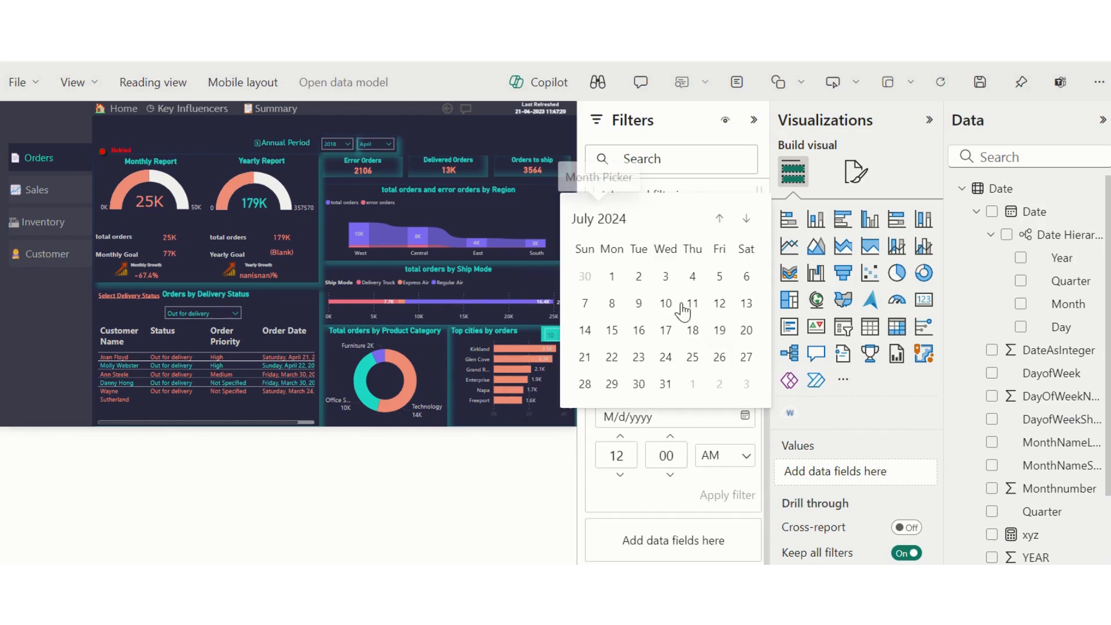
left_click(616, 219)
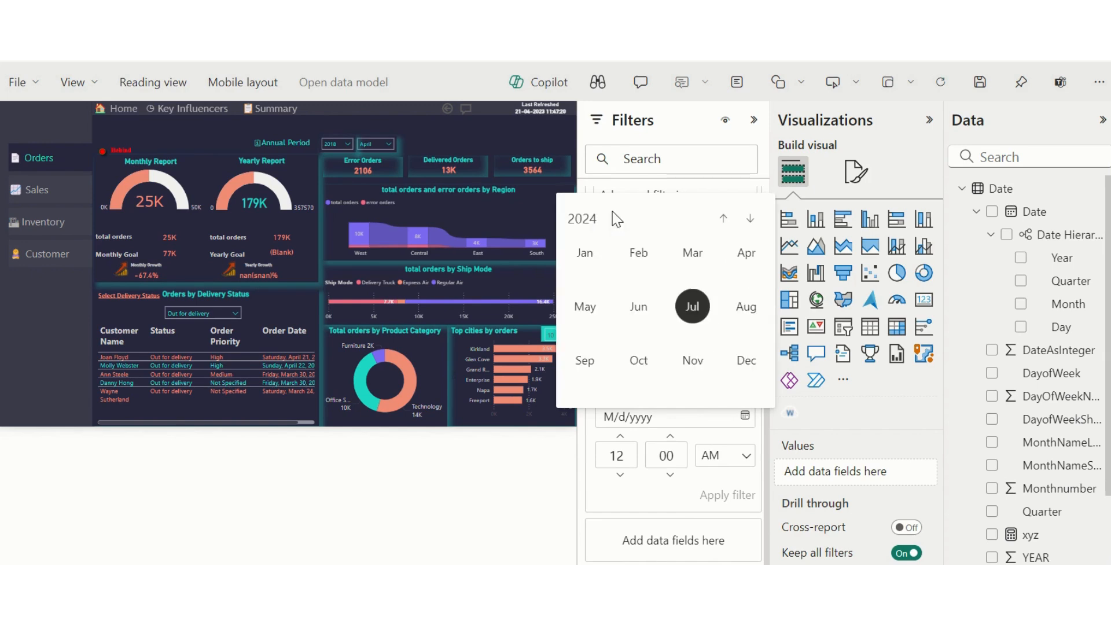
left_click(724, 220)
left_click(724, 220)
left_click(724, 220)
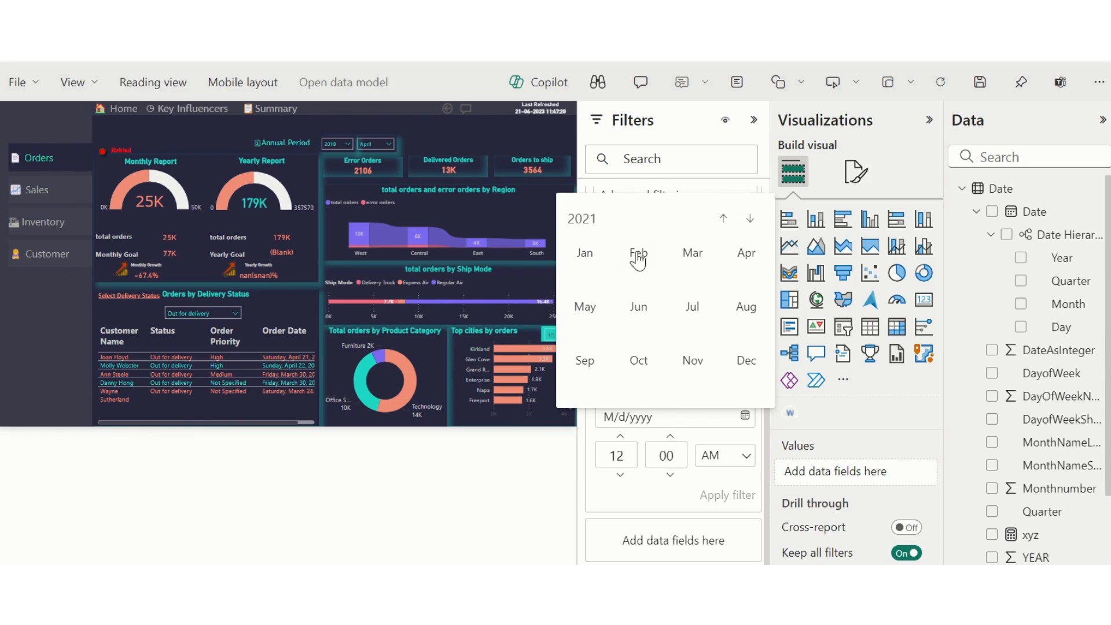
left_click(741, 364)
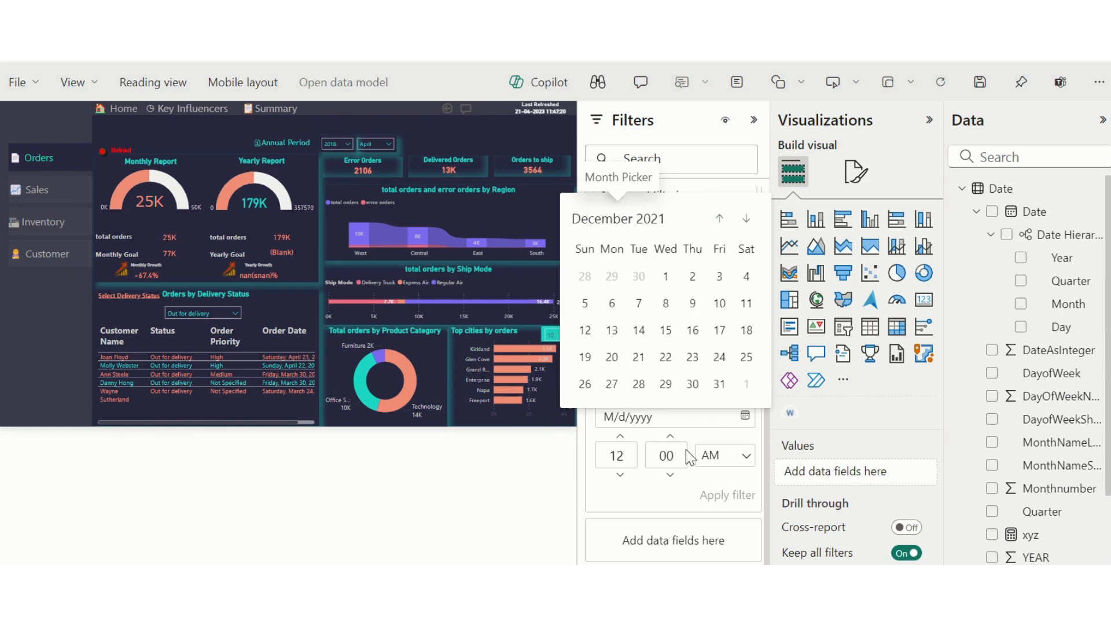
left_click(721, 385)
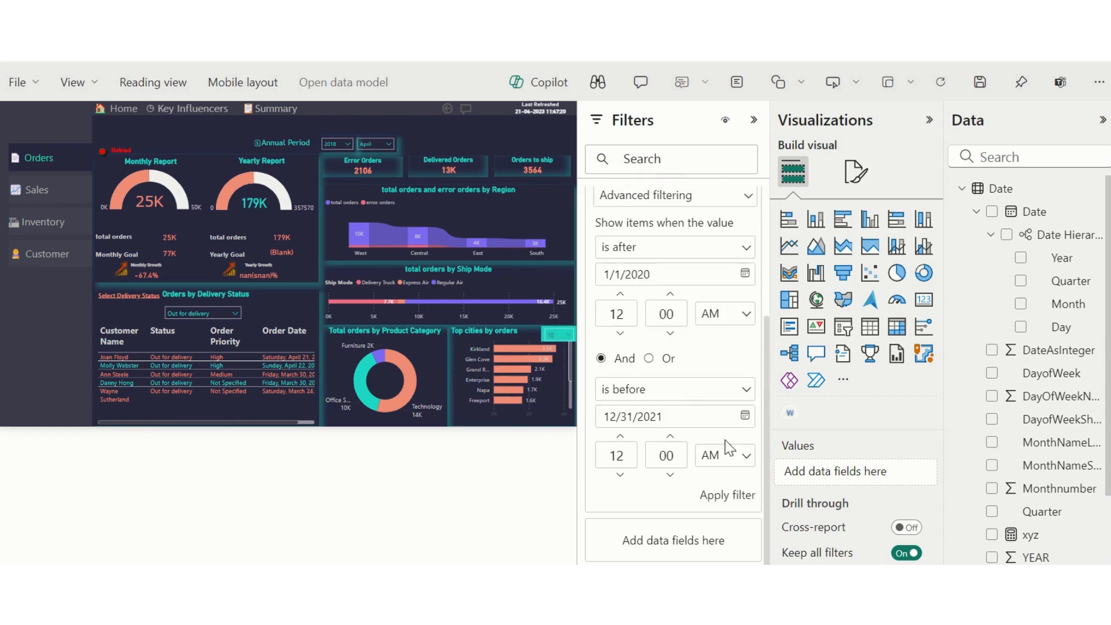
left_click(730, 495)
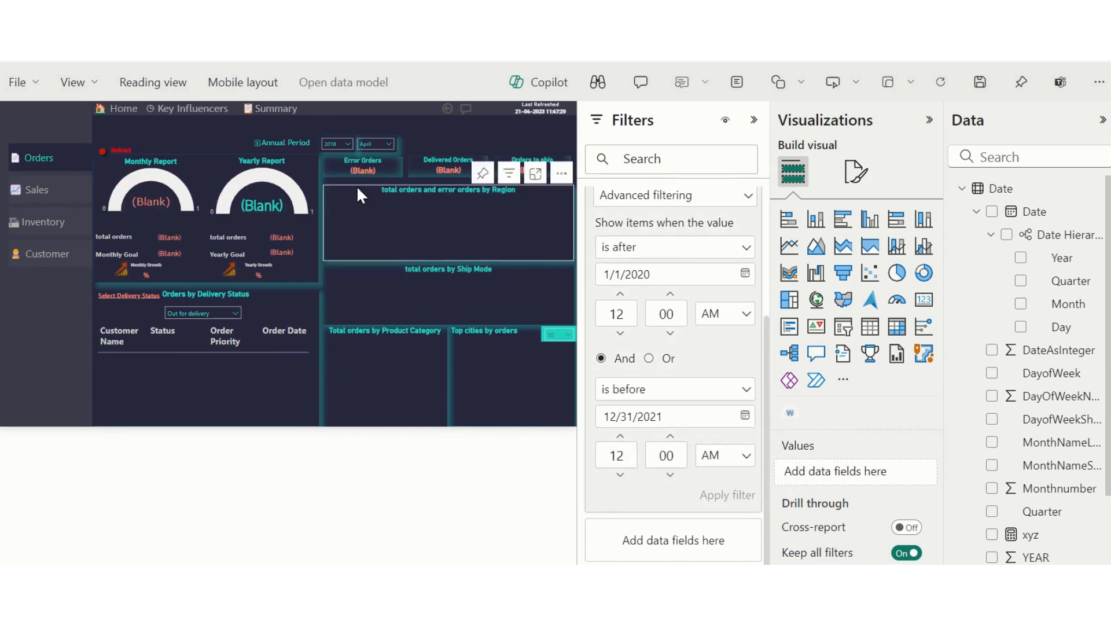
Switch the Annual Period year slicer to 2020 and back to 2018.
left_click(351, 143)
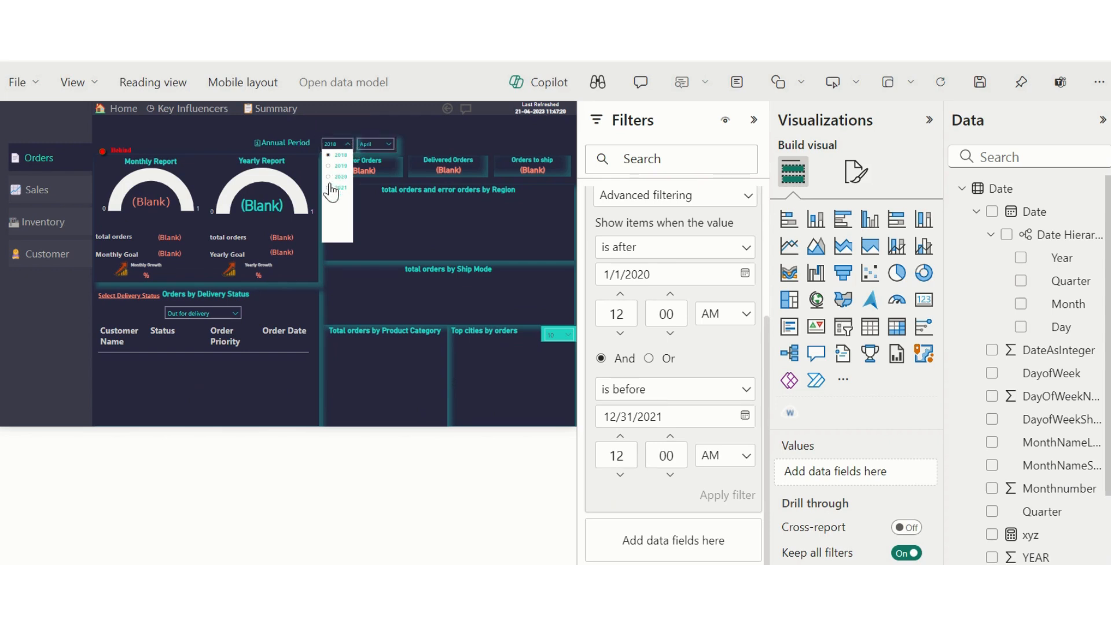
left_click(340, 177)
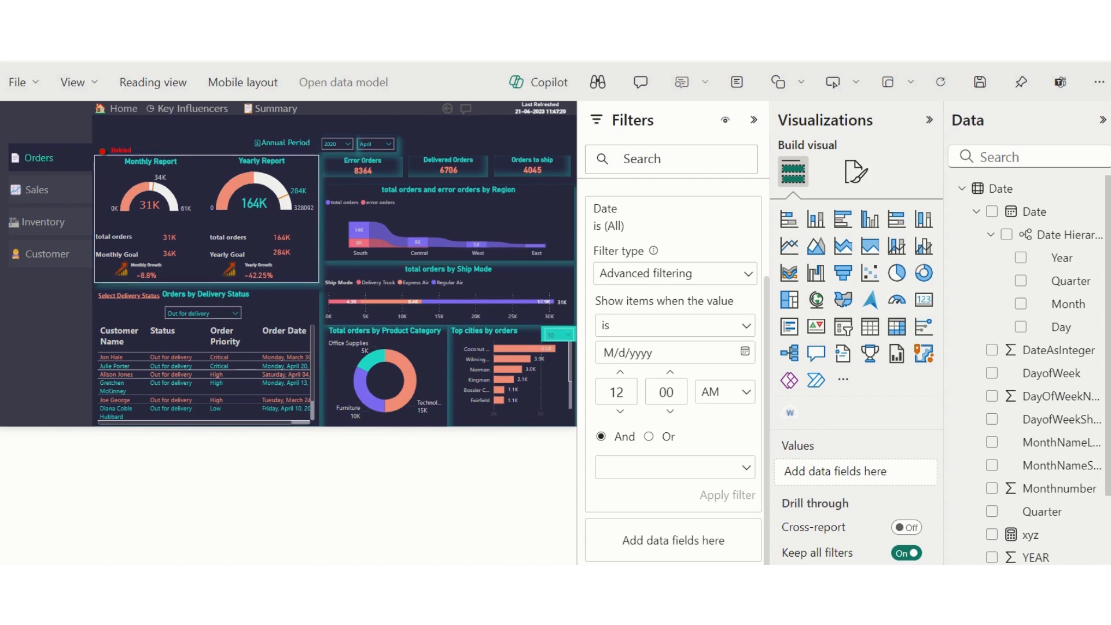
left_click(346, 146)
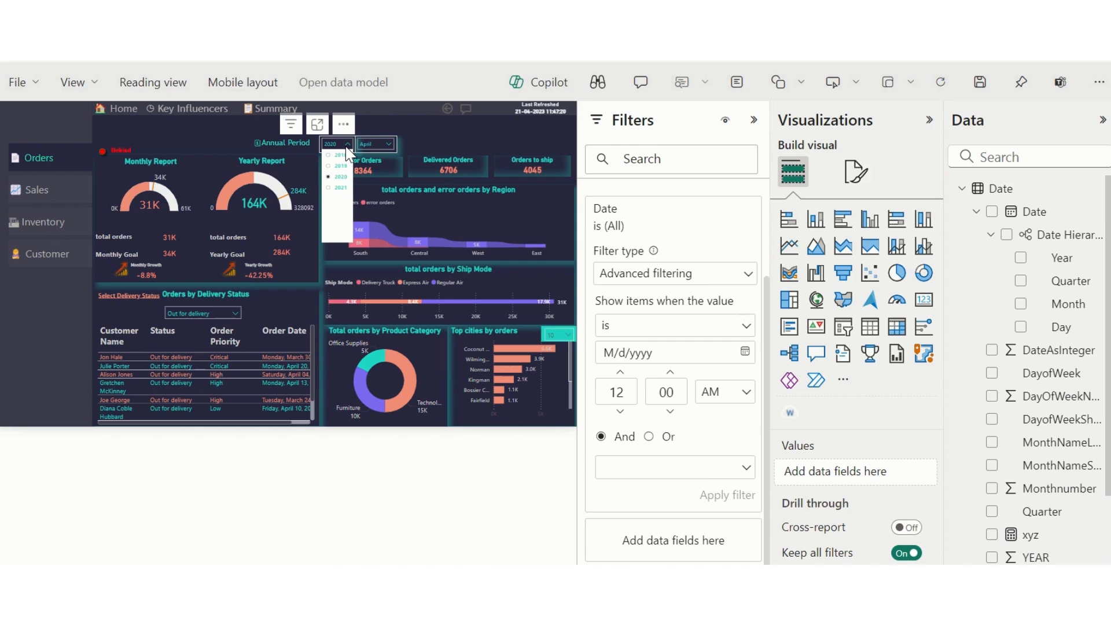
left_click(344, 155)
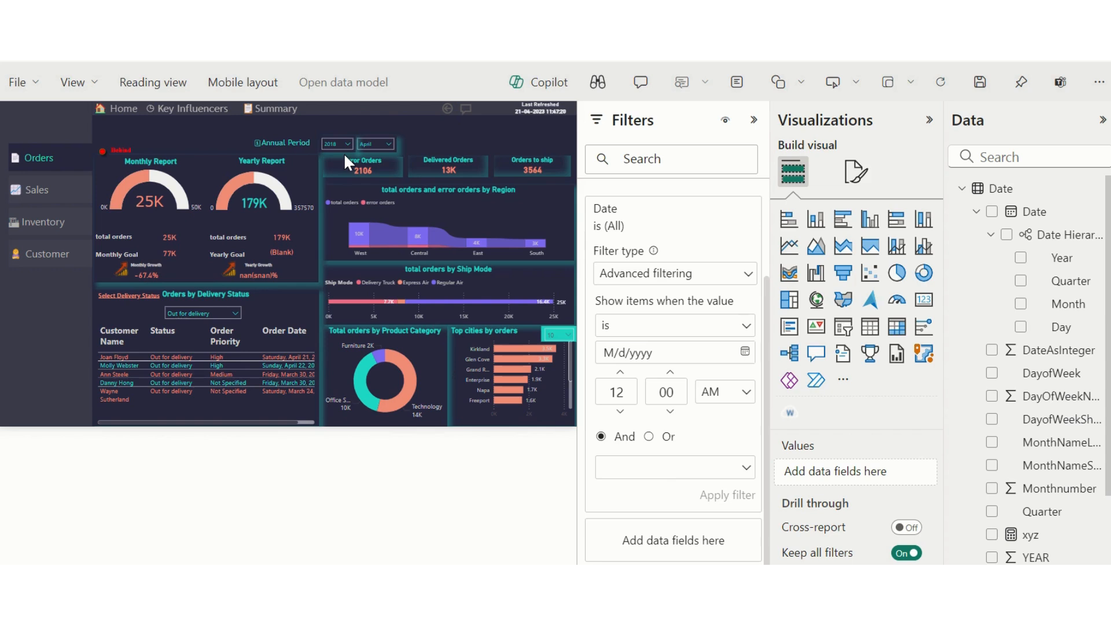
Add a new slicer to the Orders page and populate it with Year from the Date Hierarchy.
left_click(847, 328)
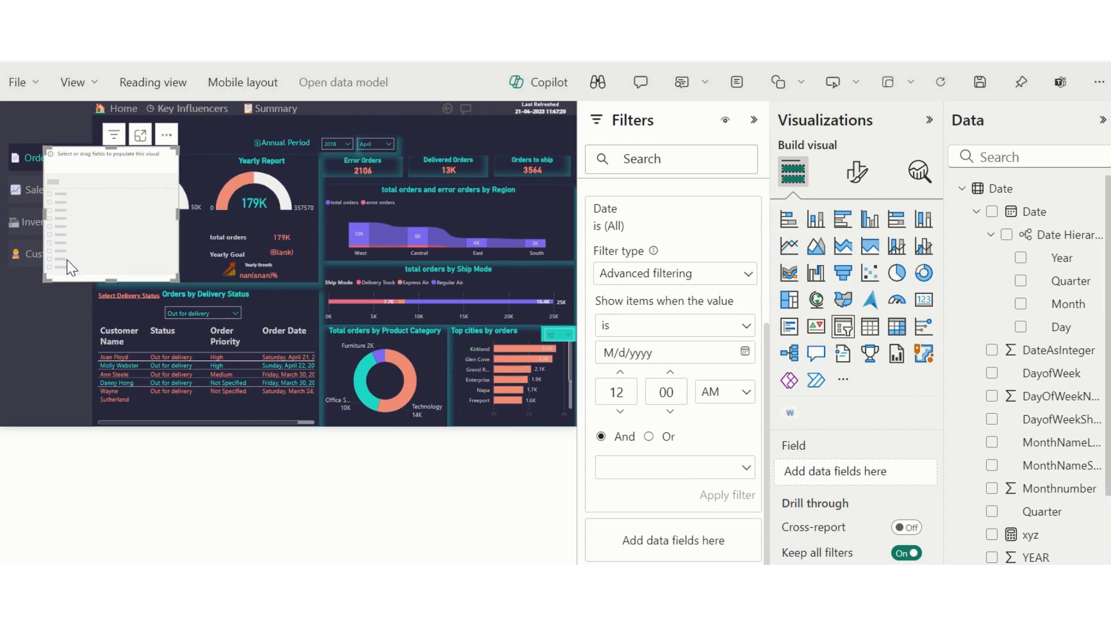
scroll(1051, 385, "down", 4)
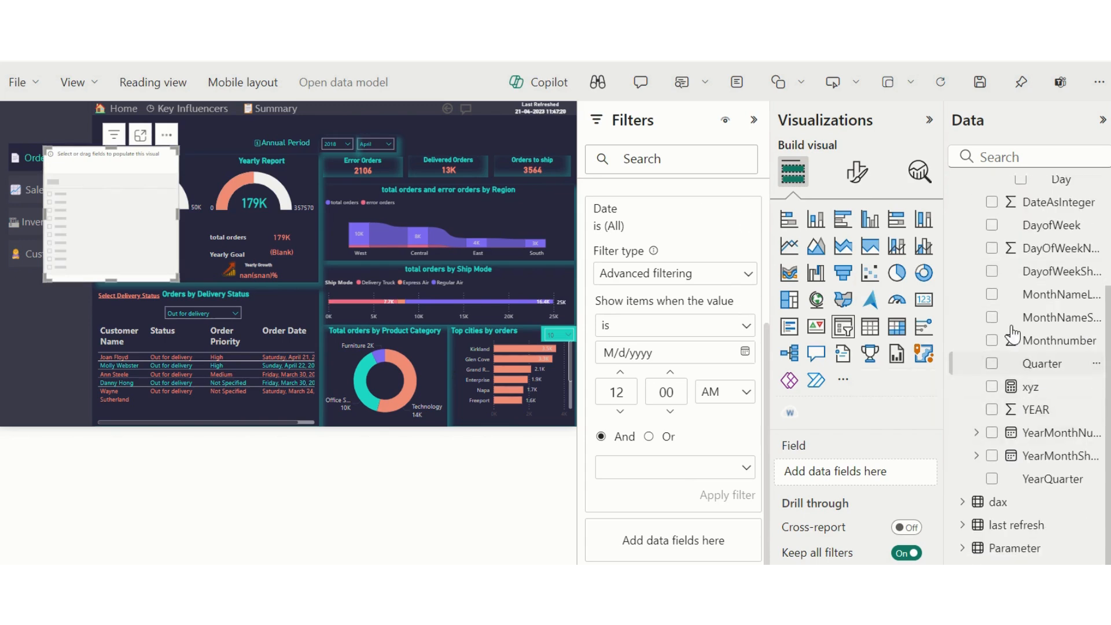
scroll(1025, 405, "up", 4)
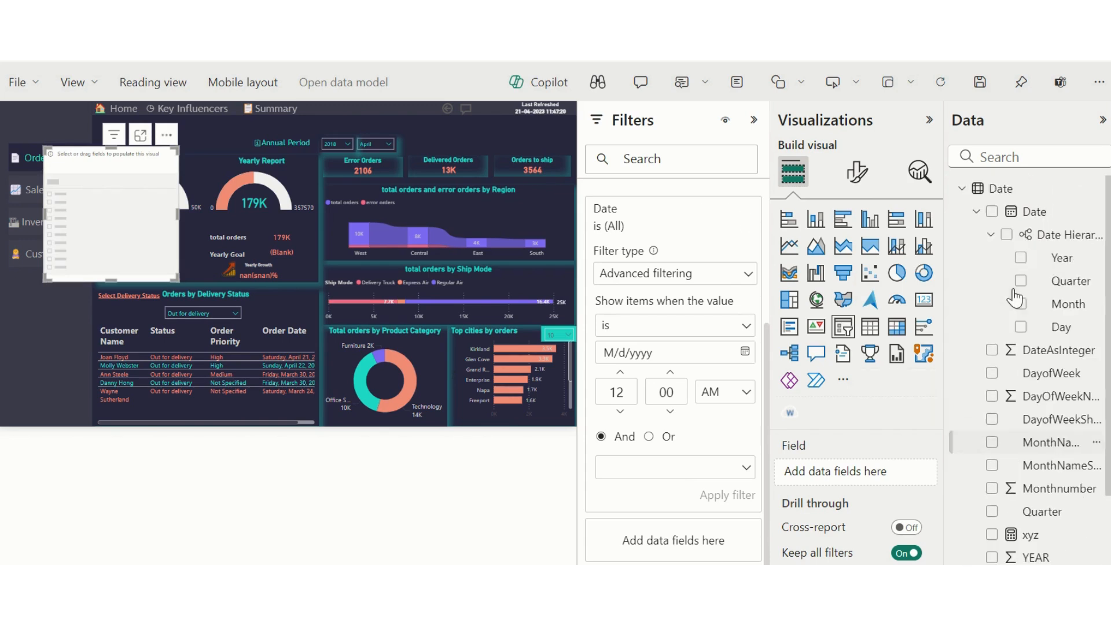
left_click(1021, 258)
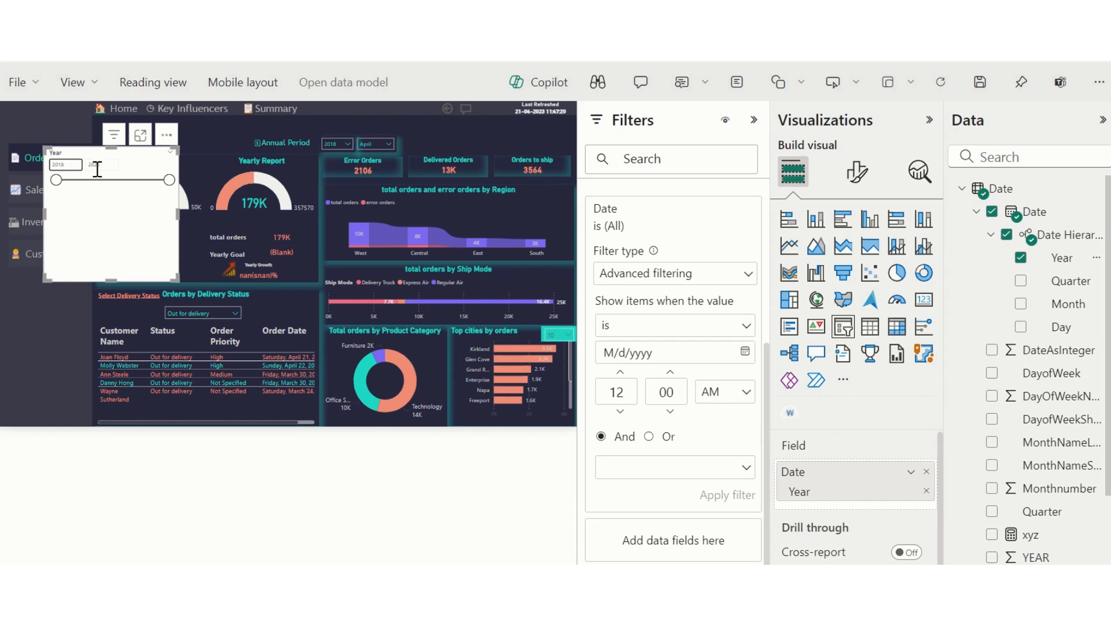
Change the new Year slicer's style to Vertical list in its slicer settings.
left_click(857, 172)
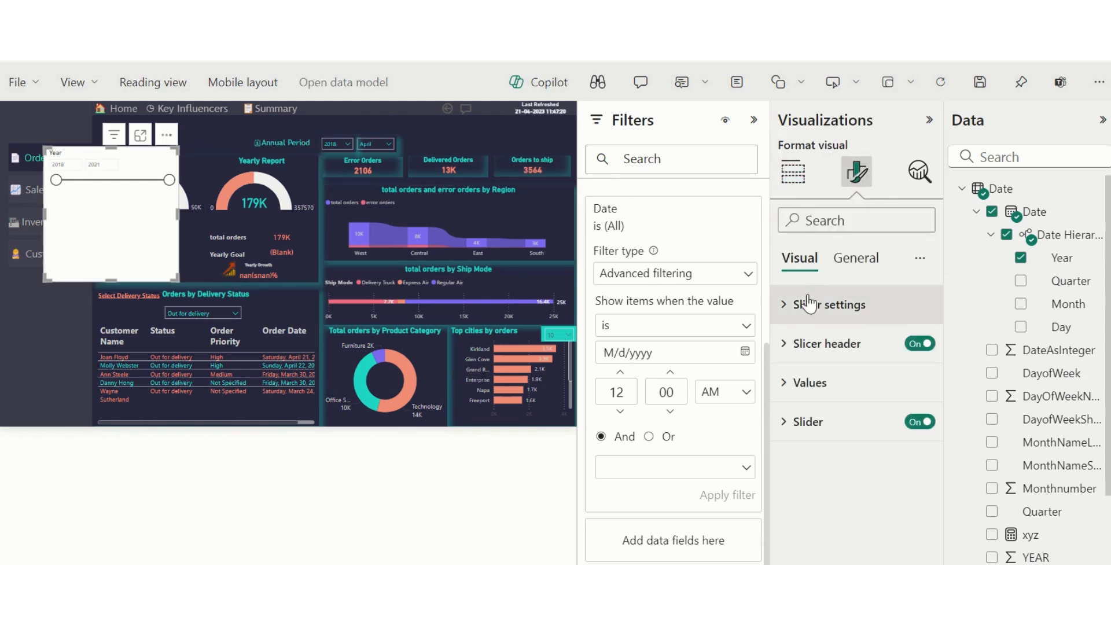
left_click(789, 305)
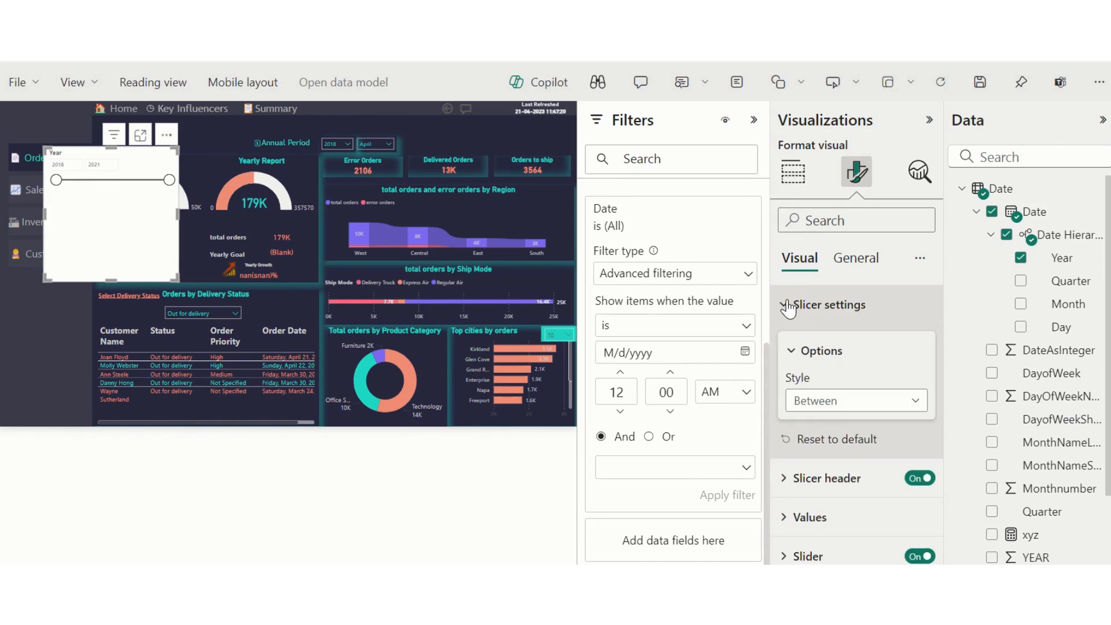
left_click(833, 406)
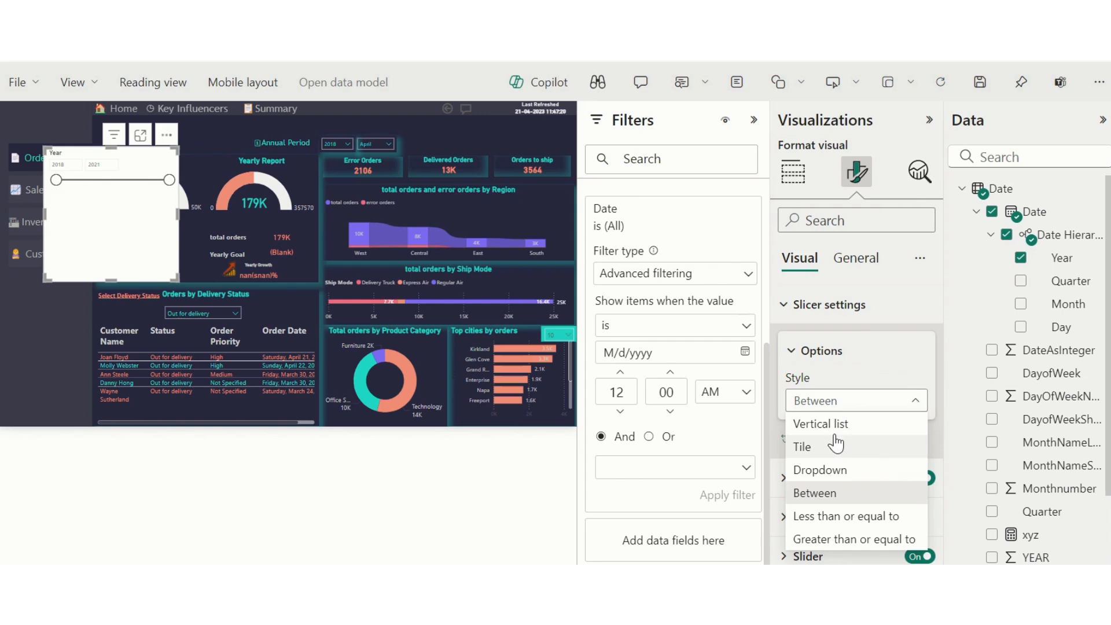
left_click(833, 427)
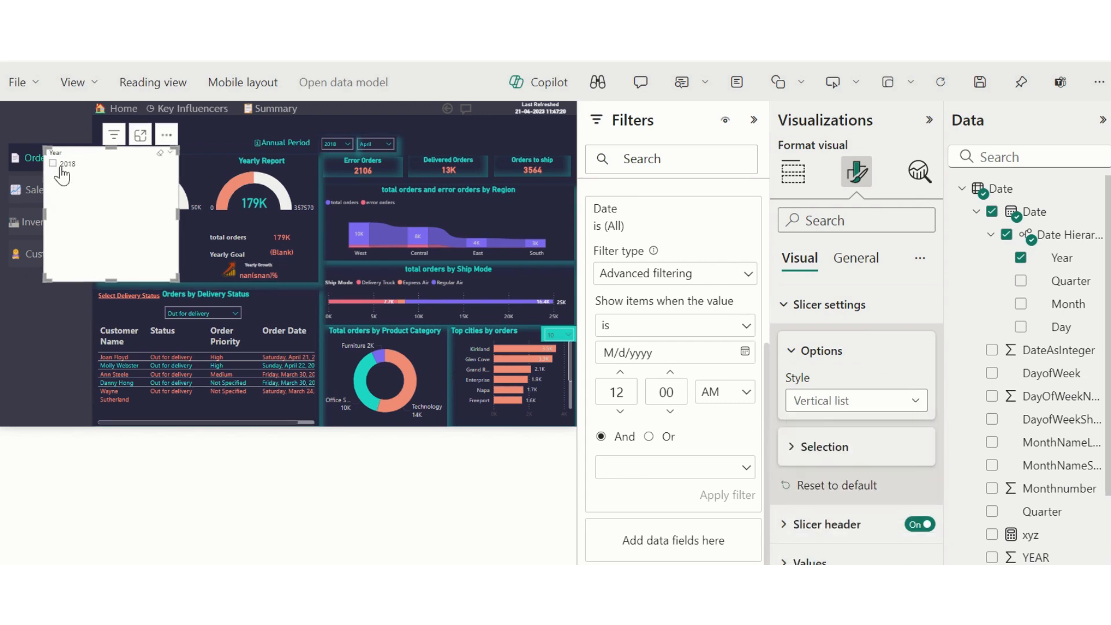
Select 2018 in the new Year slicer and delete that slicer from the page.
left_click(57, 171)
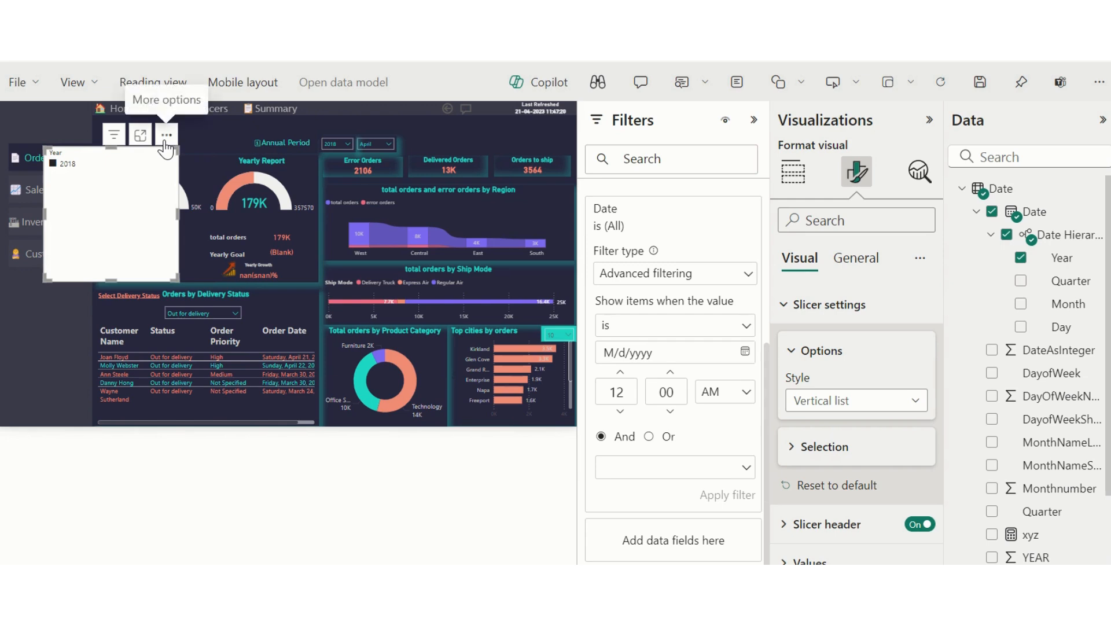
key("Delete")
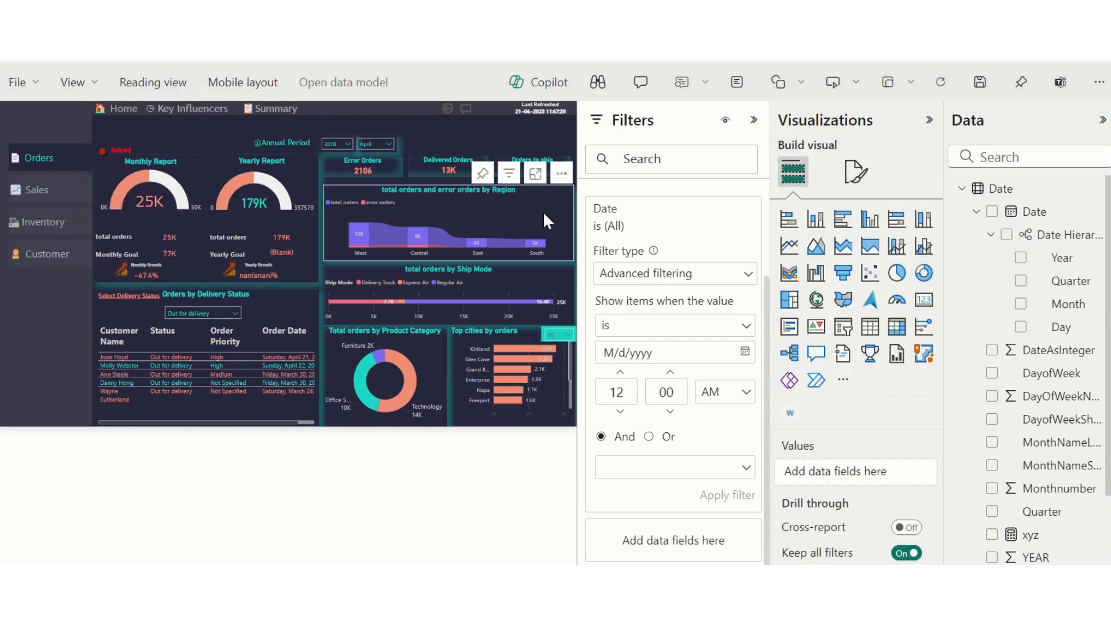